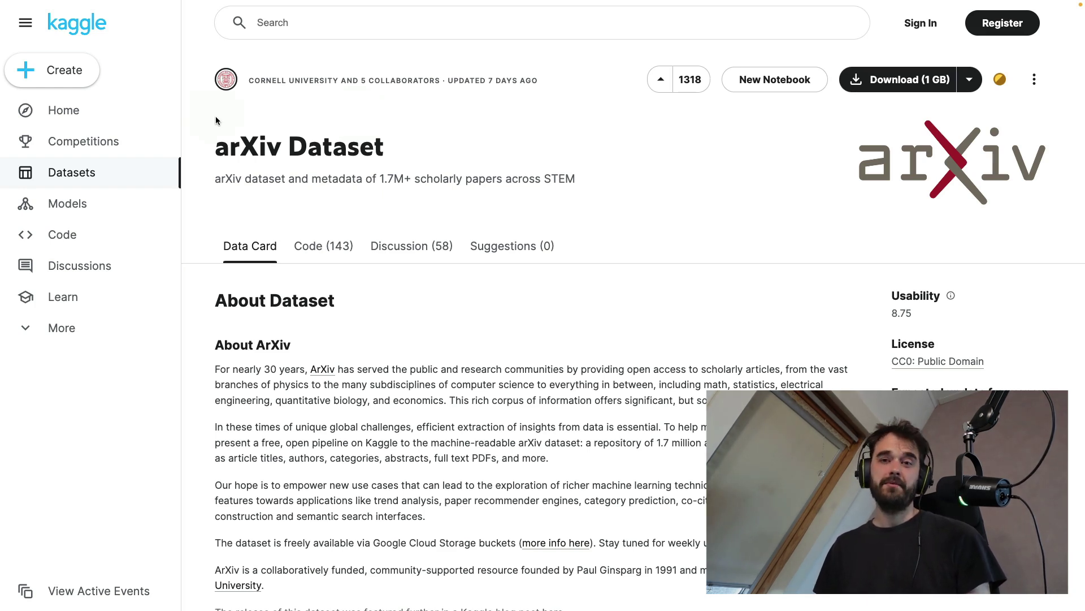
- Annotate the arXiv Dataset title and the arXiv logo on the Kaggle page
mouse_move(201, 124)
mouse_down()
mouse_move(204, 170)
mouse_move(393, 184)
mouse_move(399, 131)
mouse_move(308, 120)
mouse_move(194, 134)
mouse_up()
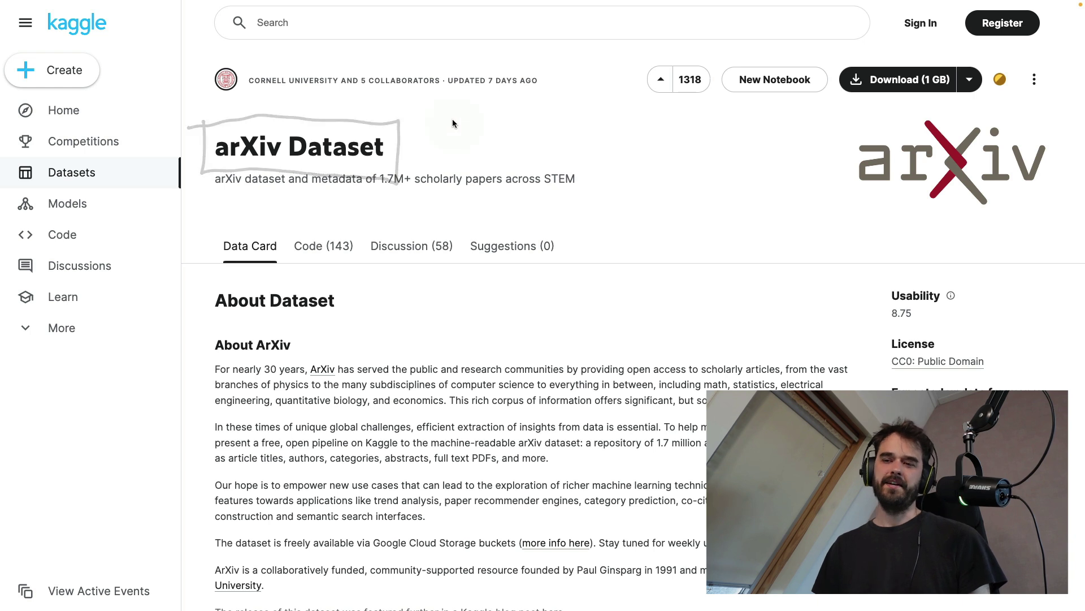
mouse_move(785, 199)
mouse_down()
mouse_move(848, 165)
mouse_move(836, 166)
mouse_move(848, 180)
mouse_up()
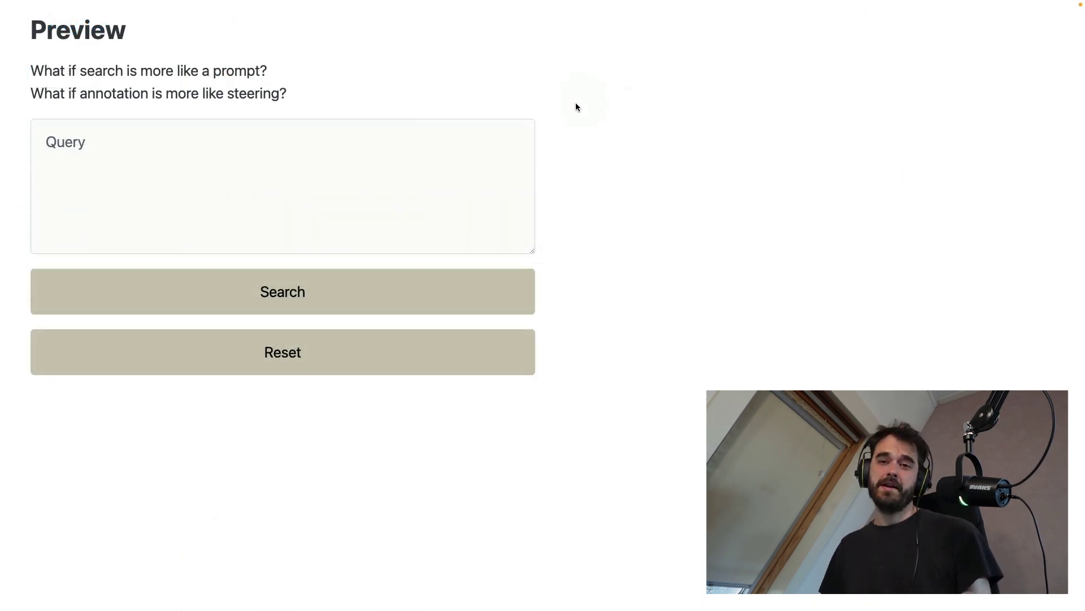
drag(516, 36, 460, 163)
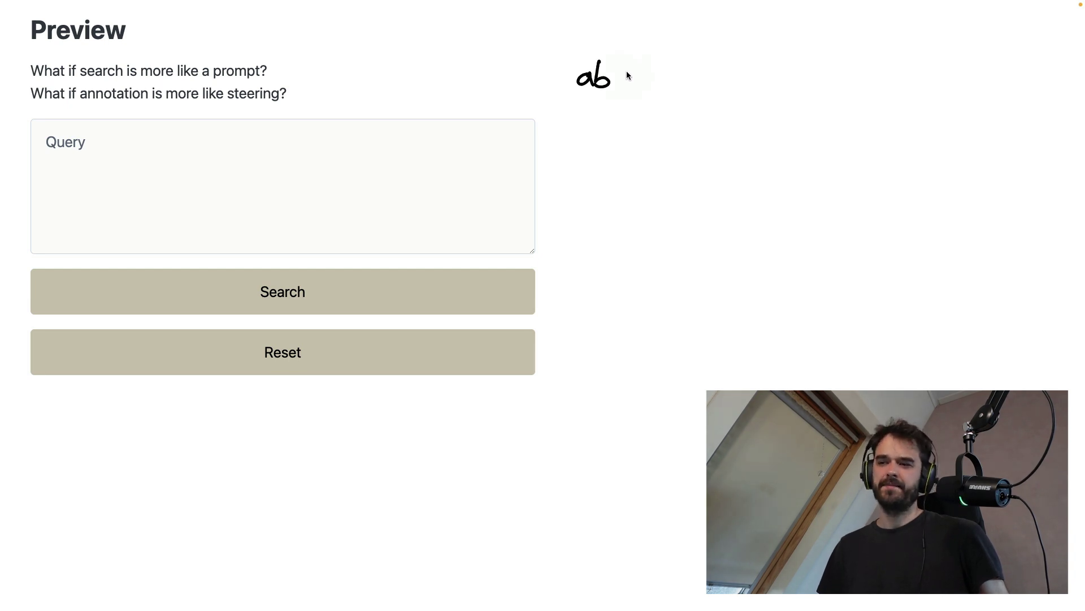
drag(626, 74, 615, 87)
drag(635, 57, 636, 90)
drag(627, 73, 645, 70)
drag(648, 75, 676, 88)
drag(686, 75, 679, 87)
drag(694, 58, 693, 90)
drag(685, 72, 702, 70)
mouse_move(727, 81)
mouse_down()
mouse_move(776, 82)
mouse_move(815, 52)
mouse_up()
mouse_move(829, 55)
mouse_down()
mouse_move(839, 85)
mouse_move(825, 97)
mouse_up()
drag(842, 94, 844, 104)
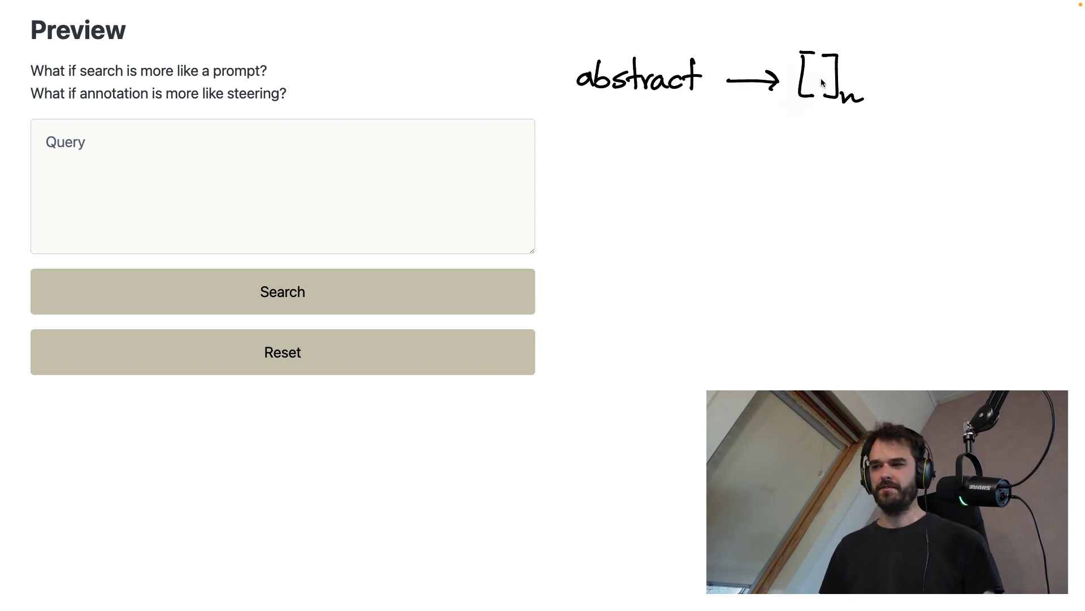
drag(896, 81, 943, 83)
drag(934, 71, 936, 88)
mouse_move(1012, 43)
mouse_down()
mouse_move(961, 107)
mouse_move(1017, 114)
mouse_up()
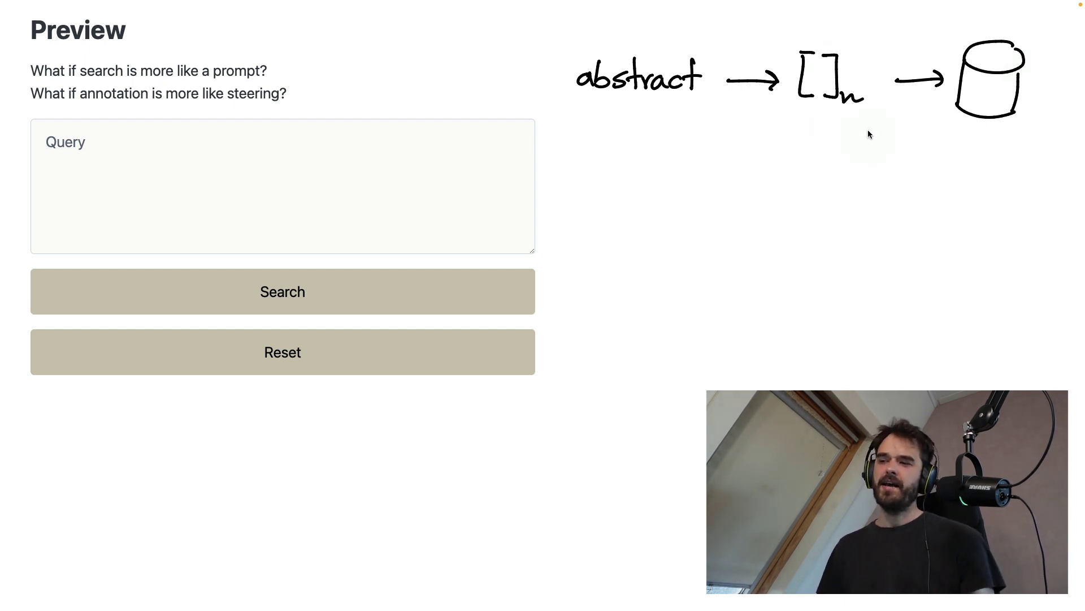
drag(601, 160, 605, 174)
mouse_move(612, 146)
mouse_down()
mouse_move(628, 156)
mouse_move(666, 148)
mouse_up()
mouse_move(667, 151)
mouse_down()
mouse_move(673, 173)
mouse_move(777, 159)
mouse_move(767, 171)
mouse_up()
mouse_move(800, 135)
mouse_down()
mouse_move(808, 187)
mouse_move(835, 134)
mouse_move(825, 187)
mouse_up()
mouse_move(845, 187)
mouse_down()
mouse_move(864, 183)
mouse_move(942, 226)
mouse_move(955, 214)
mouse_up()
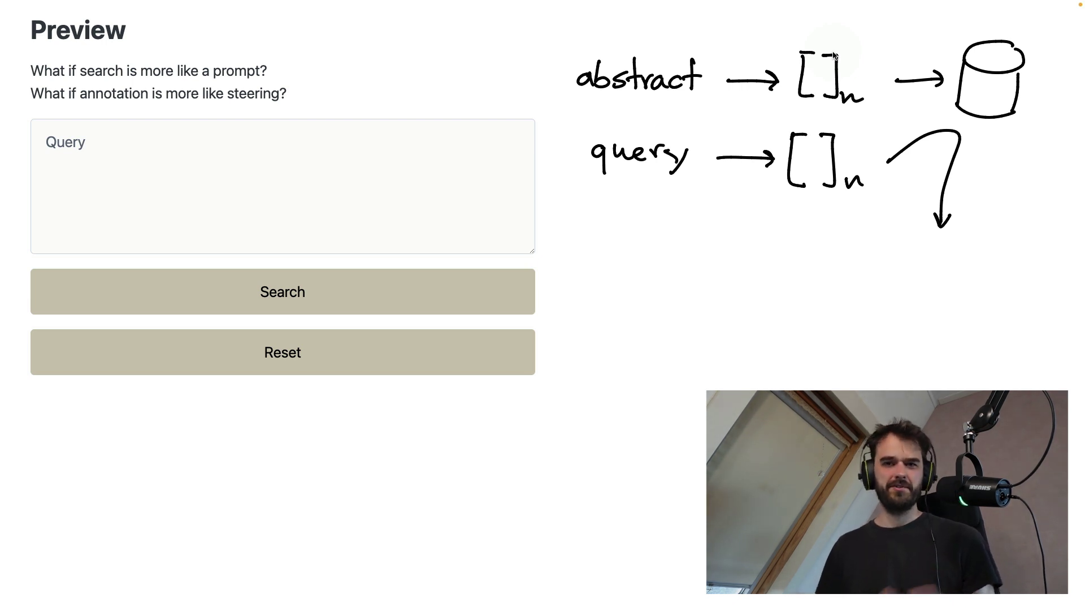
key(Escape)
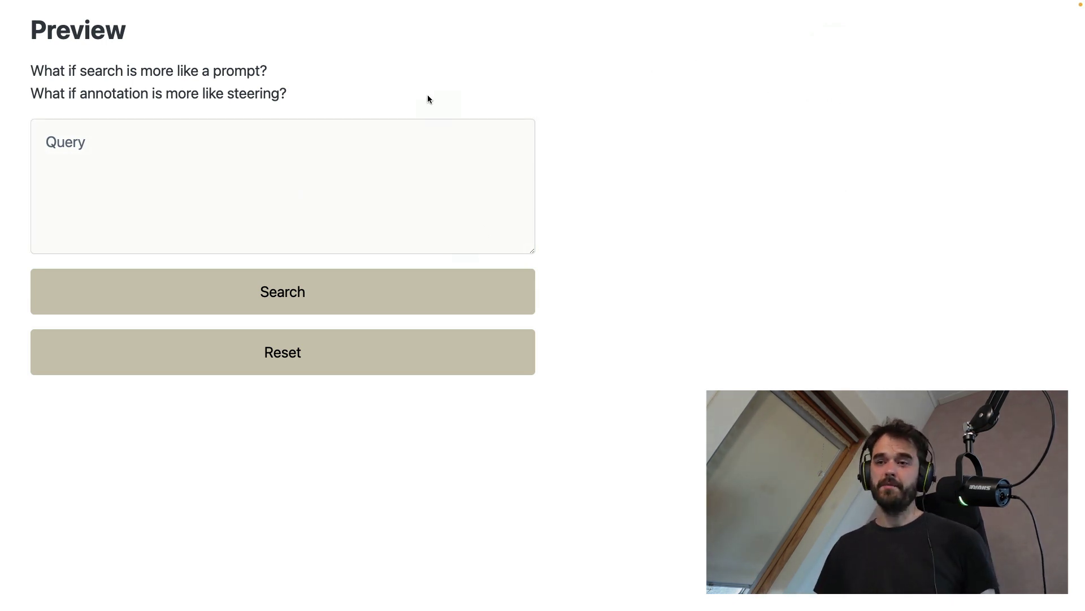
- Search Preview for 'this well known dataset has bad labels in it'
mouse_move(441, 53)
mouse_down()
mouse_move(426, 165)
mouse_move(441, 141)
mouse_up()
key(Escape)
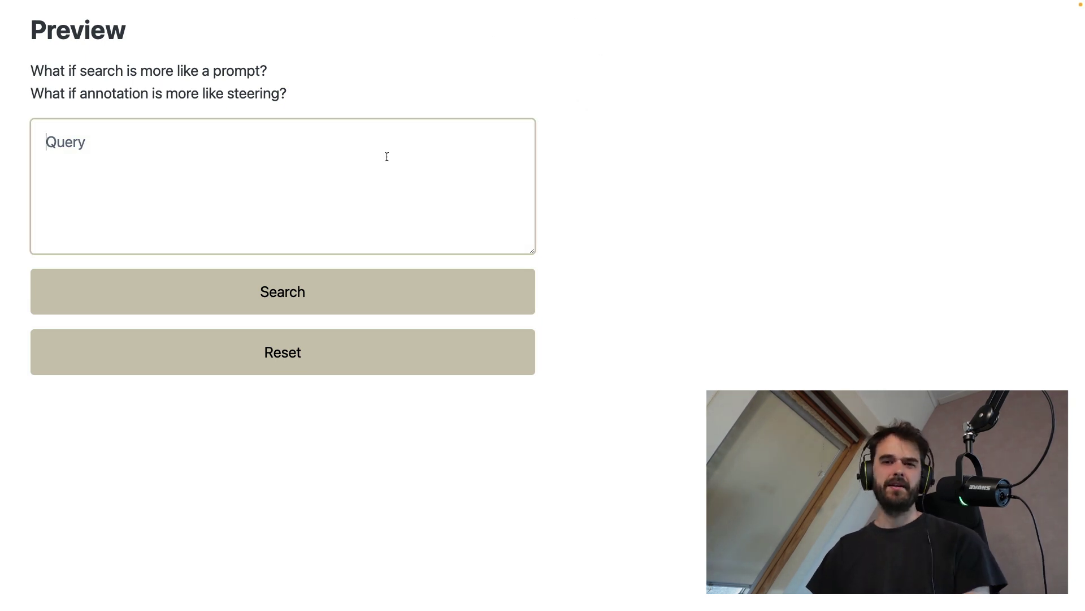
text(this )
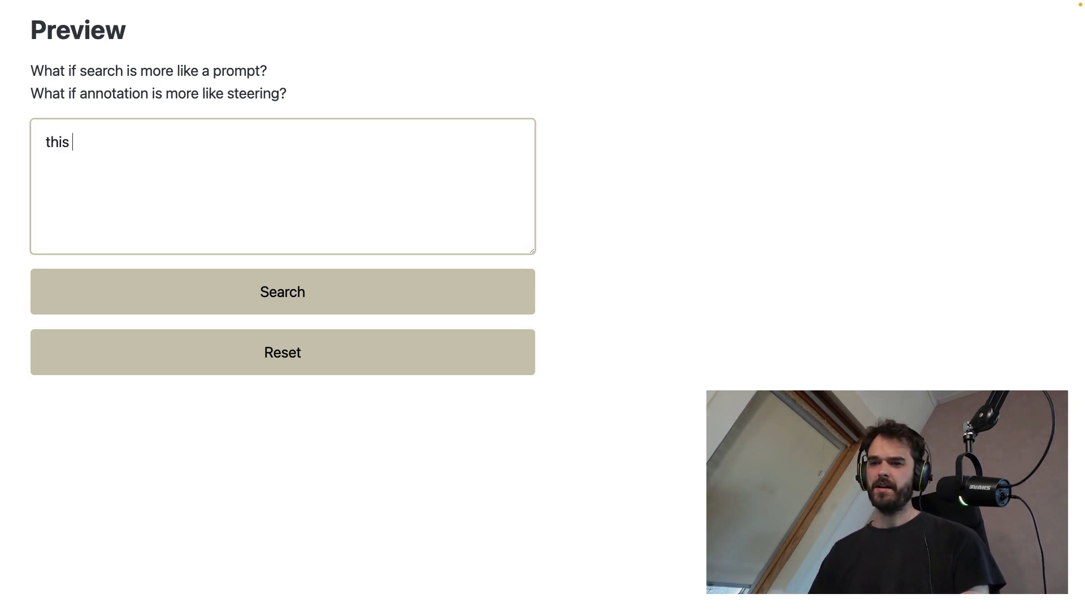
text(well)
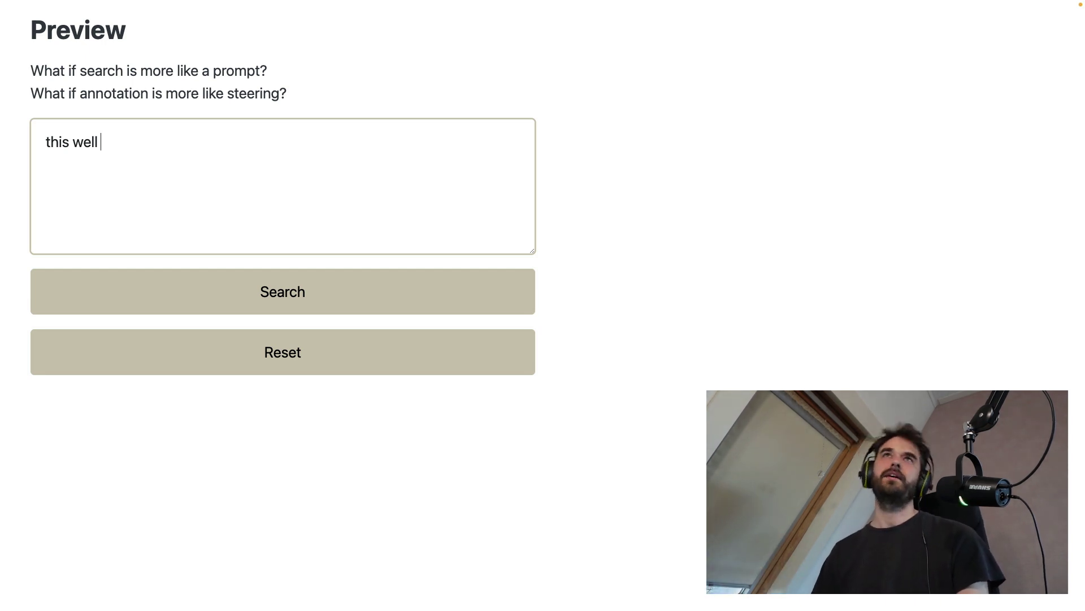
text( known)
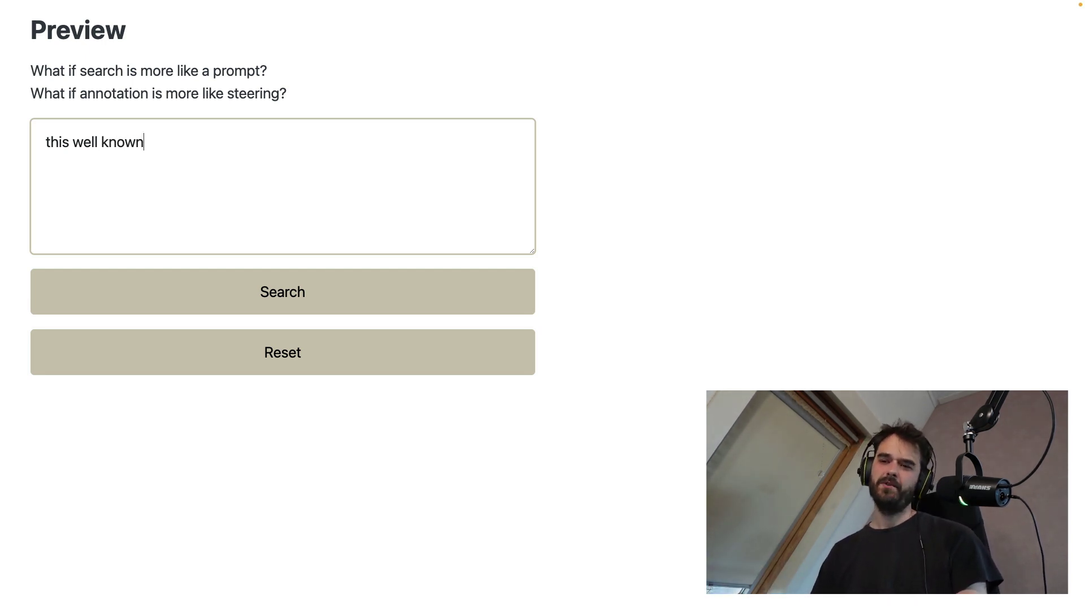
text( dataset Has)
key(BackSpace)
key(BackSpace)
key(BackSpace)
key(BackSpace)
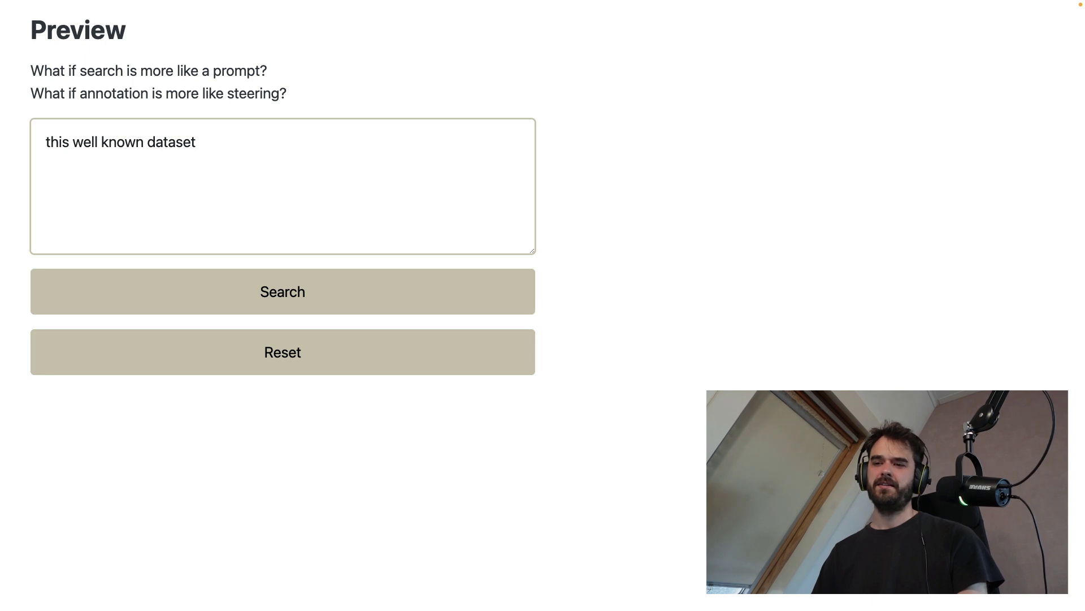
text(has bad labels in it)
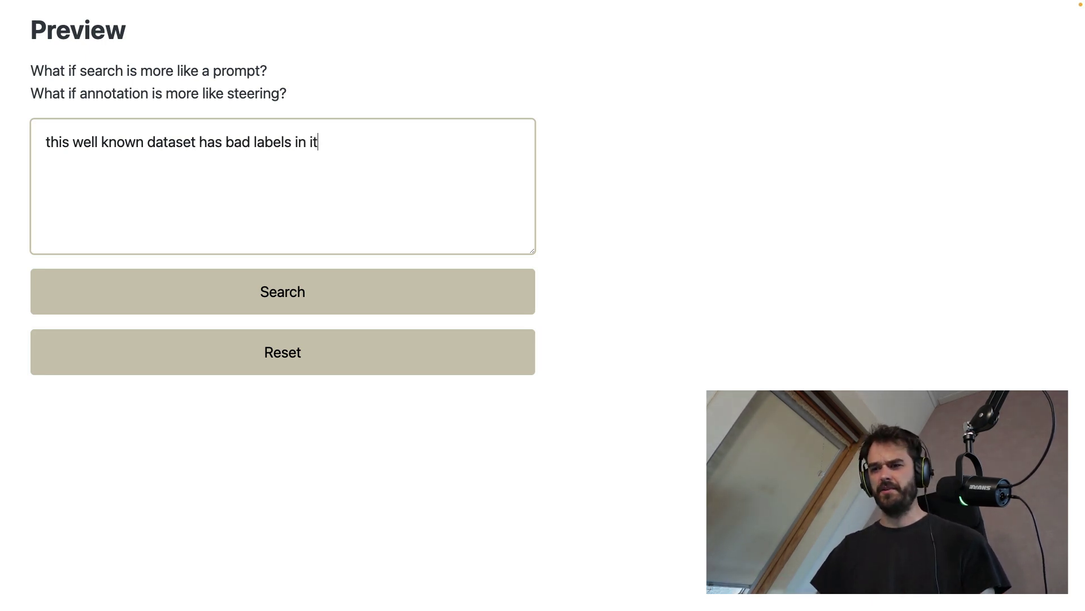
key(Tab)
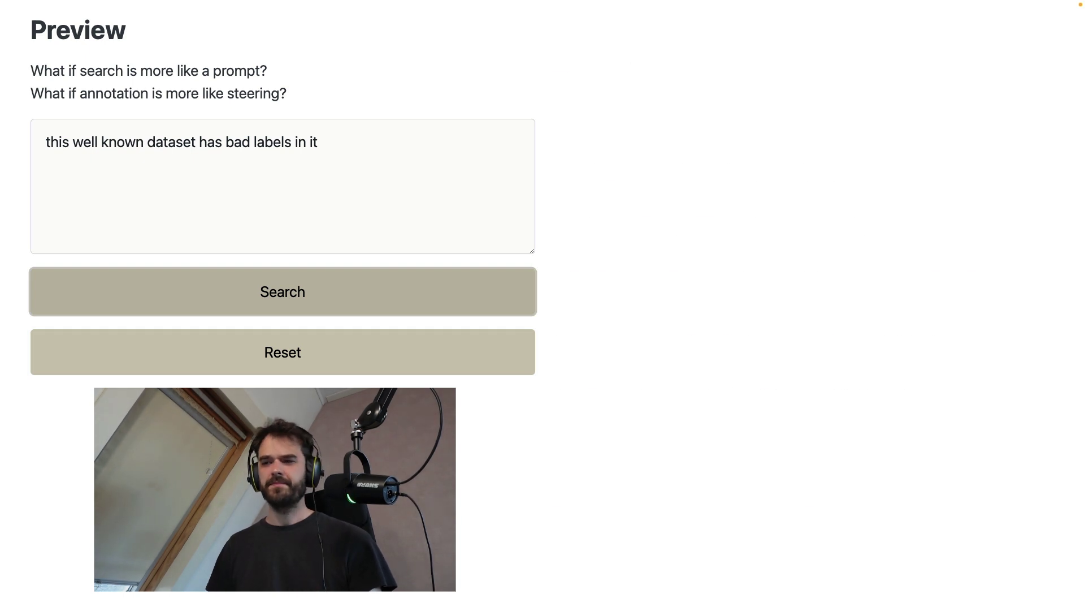
key(Return)
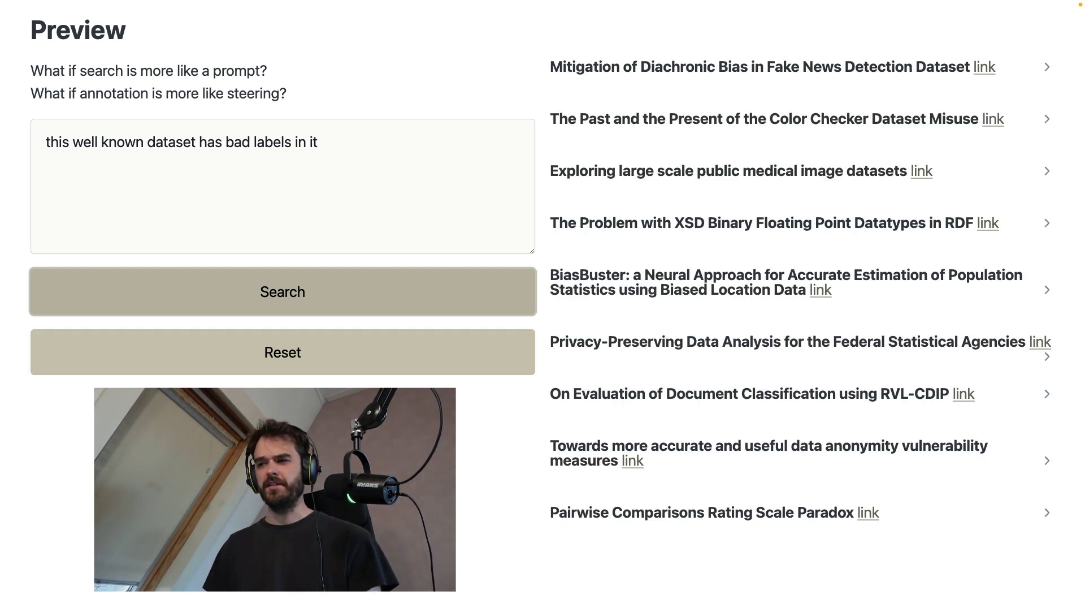
drag(544, 24, 568, 163)
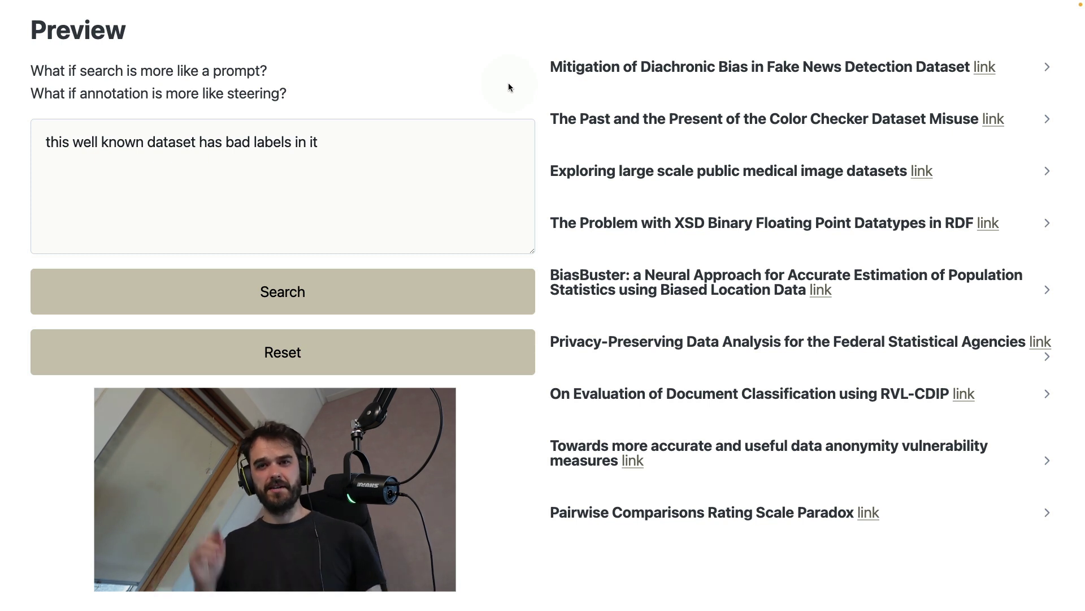
drag(385, 80, 349, 145)
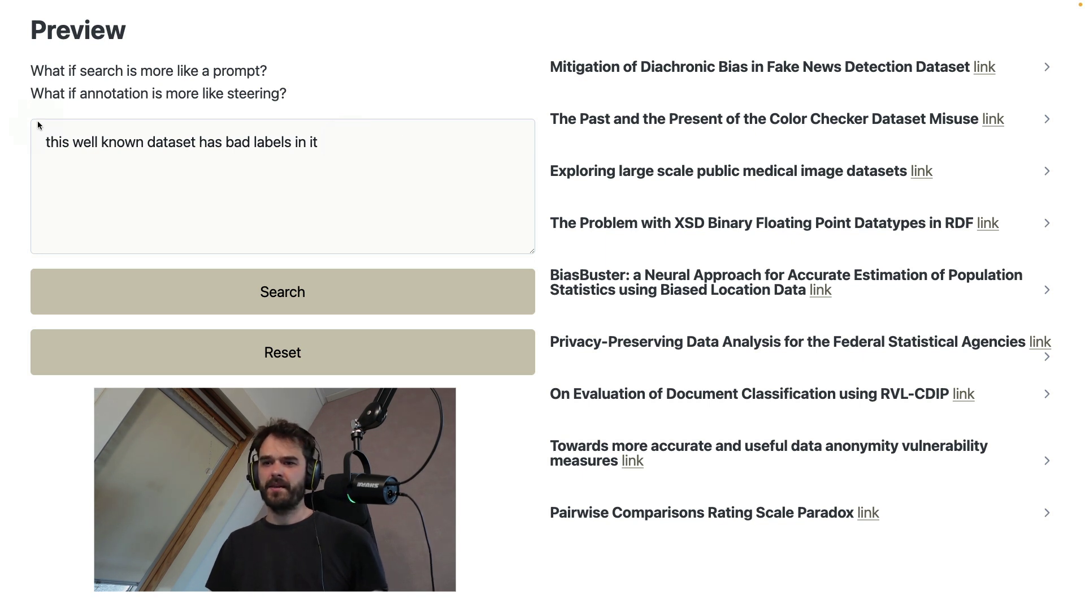
mouse_move(39, 118)
mouse_down()
mouse_move(106, 167)
mouse_move(352, 175)
mouse_move(280, 120)
mouse_move(40, 113)
mouse_up()
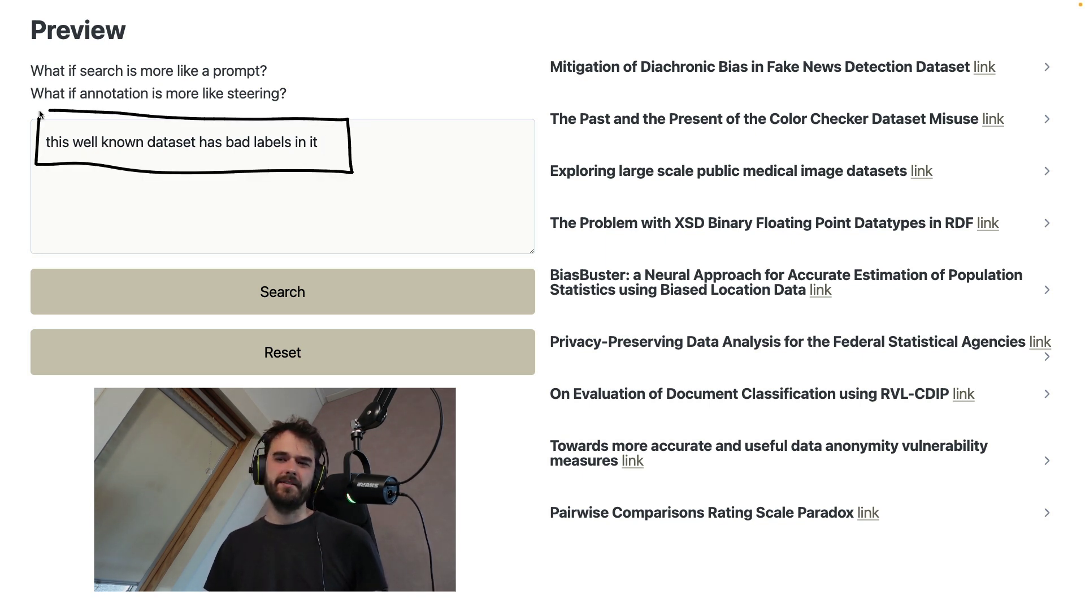
drag(537, 49, 557, 99)
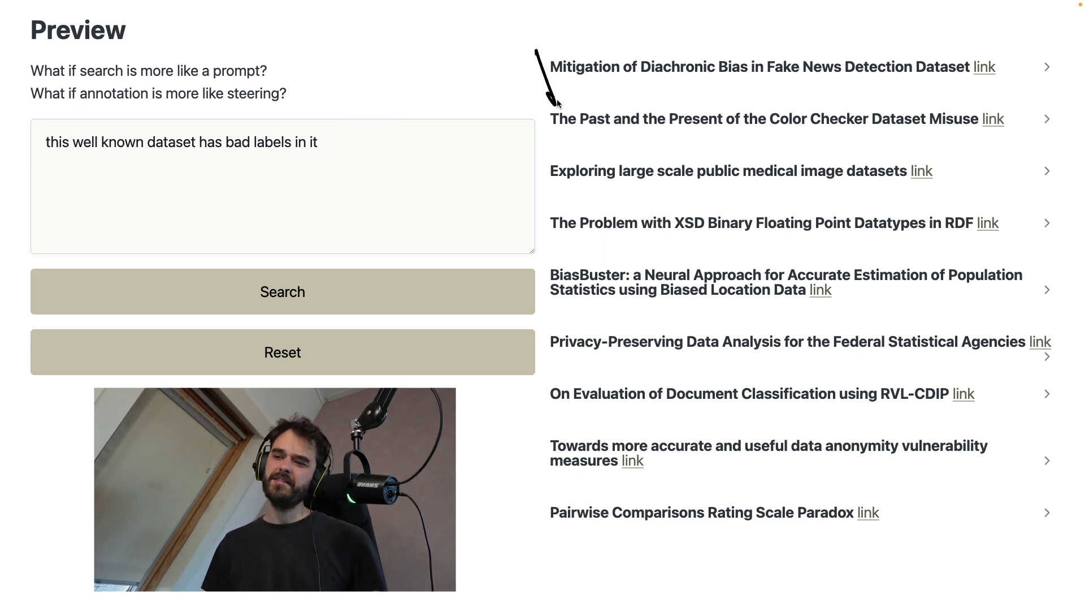
drag(360, 85, 322, 173)
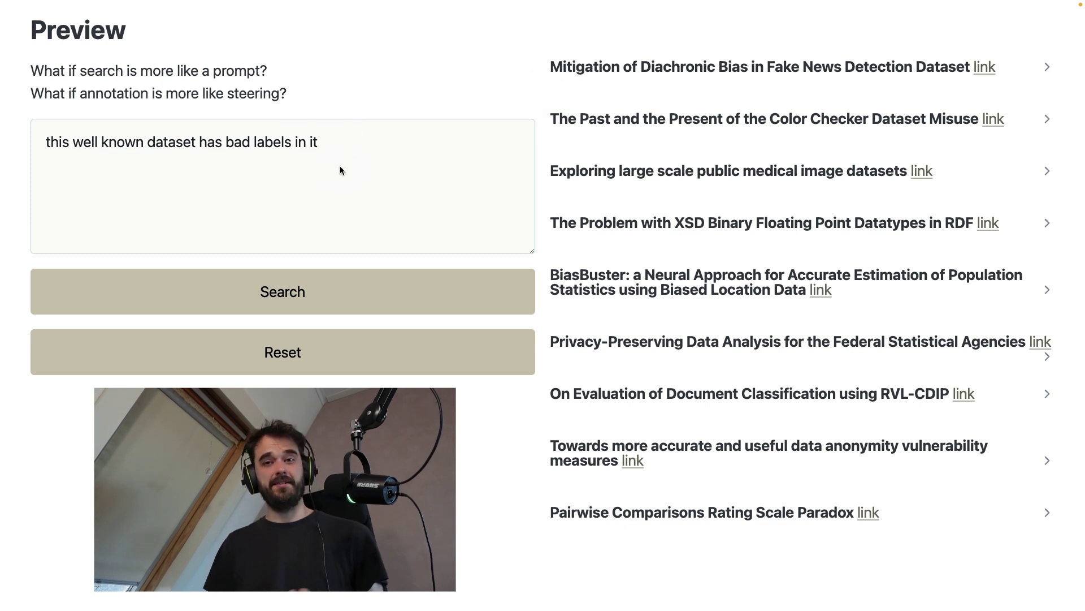
key(Tab)
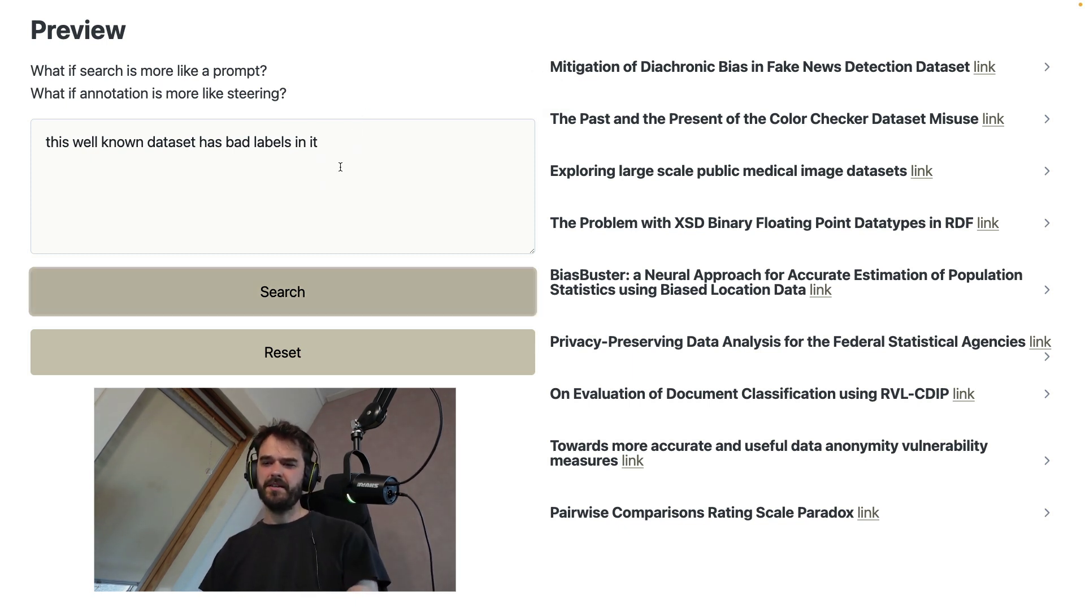
key(shift+Tab)
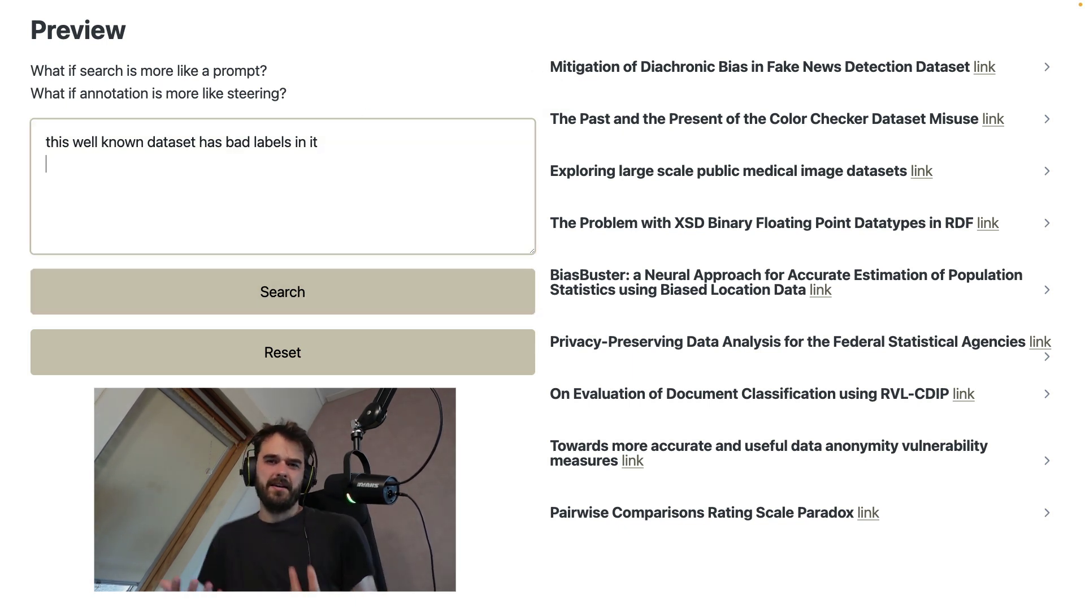
- Add a second prompt line saying we should not have bad labels, and rerun the search
key(Return)
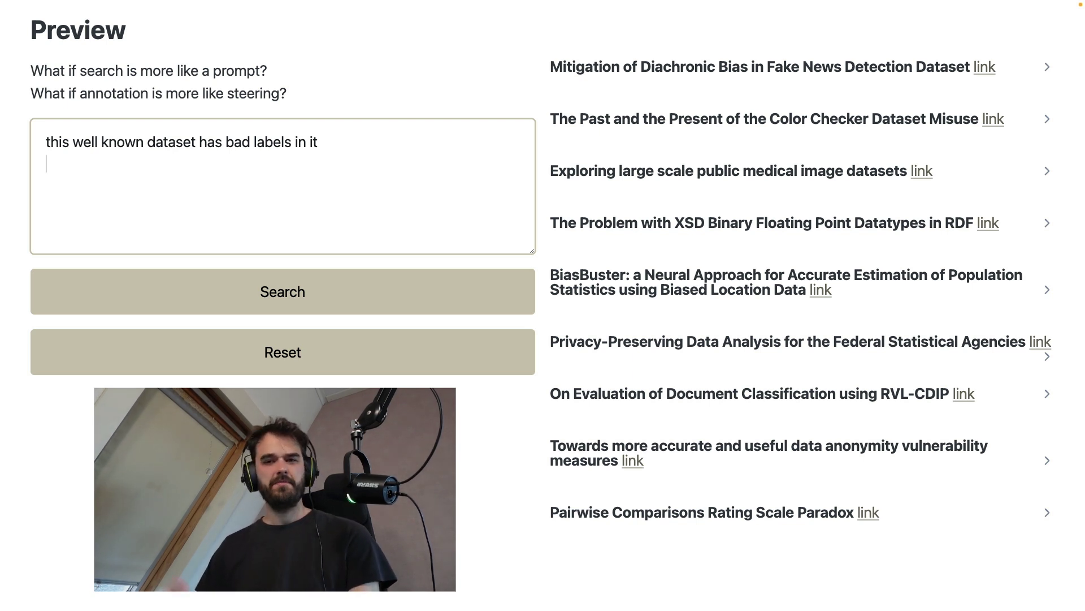
text(we suh)
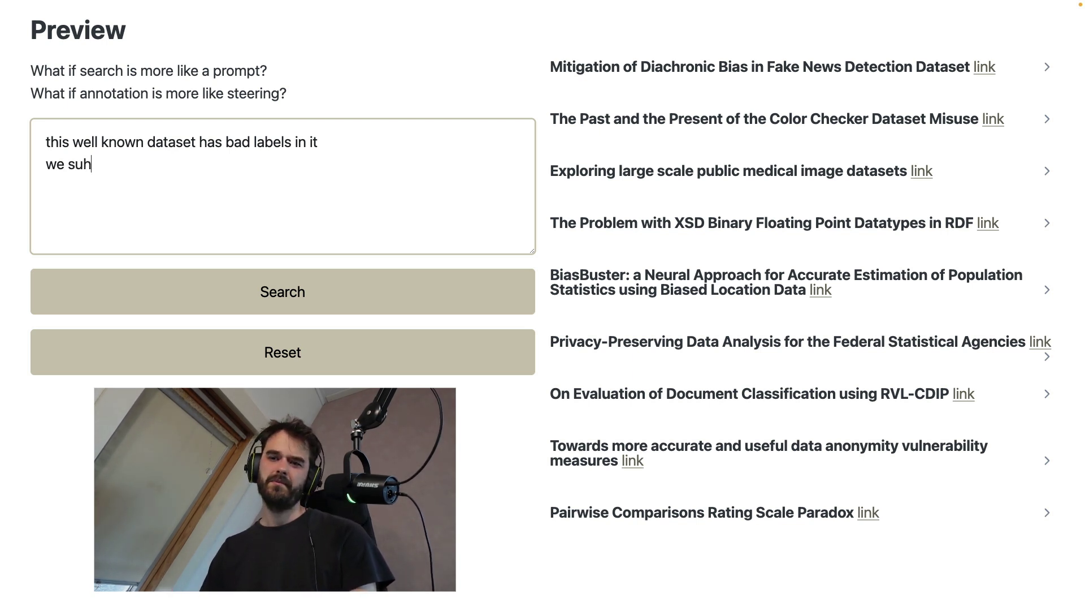
key(BackSpace)
key(BackSpace)
text(hould not have )
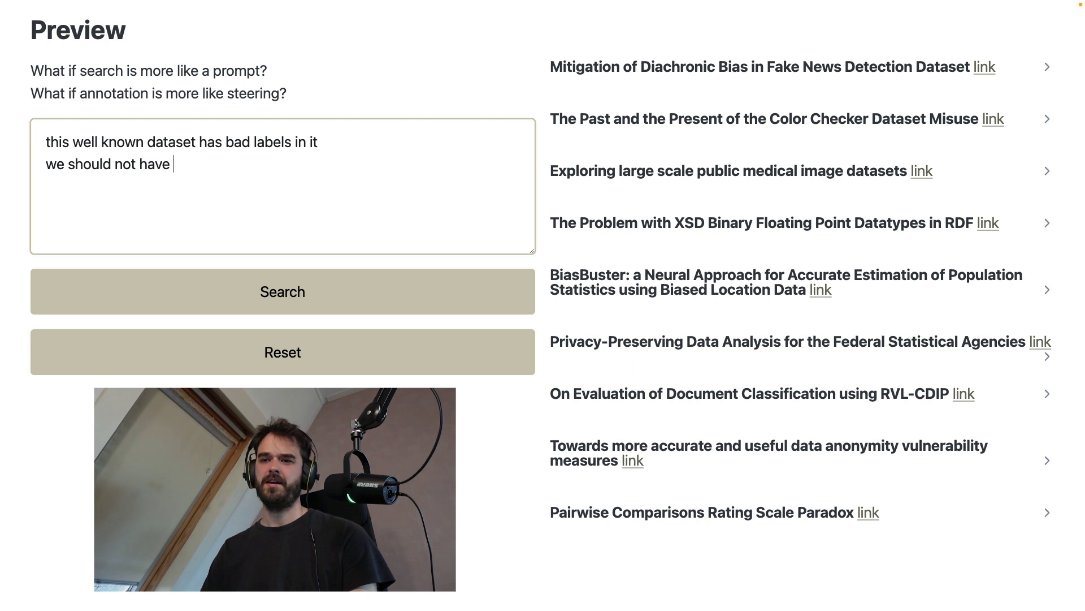
text(bad labels)
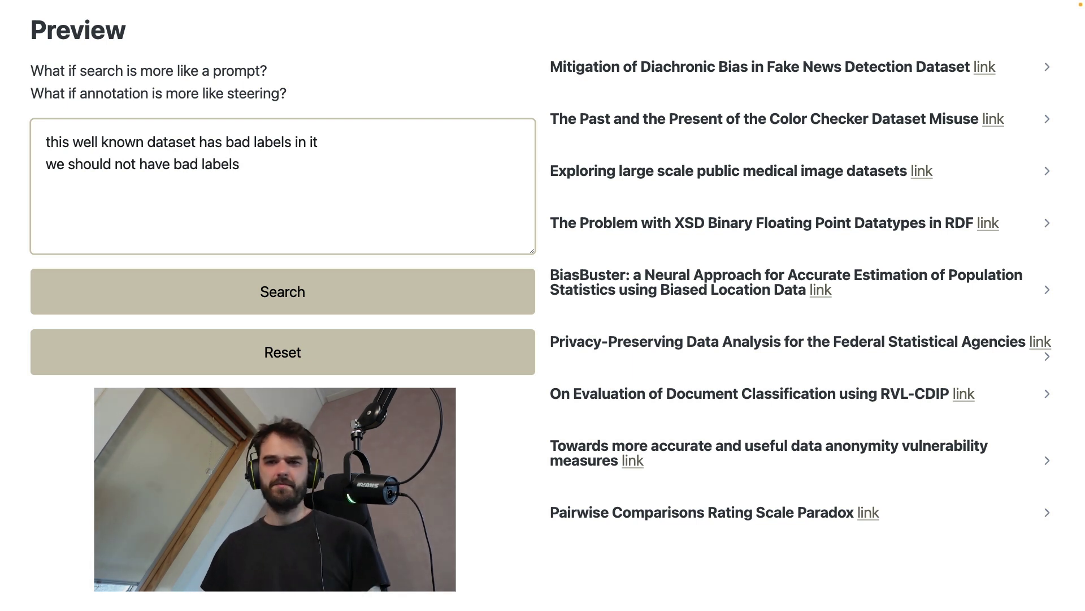
key(Tab)
key(Return)
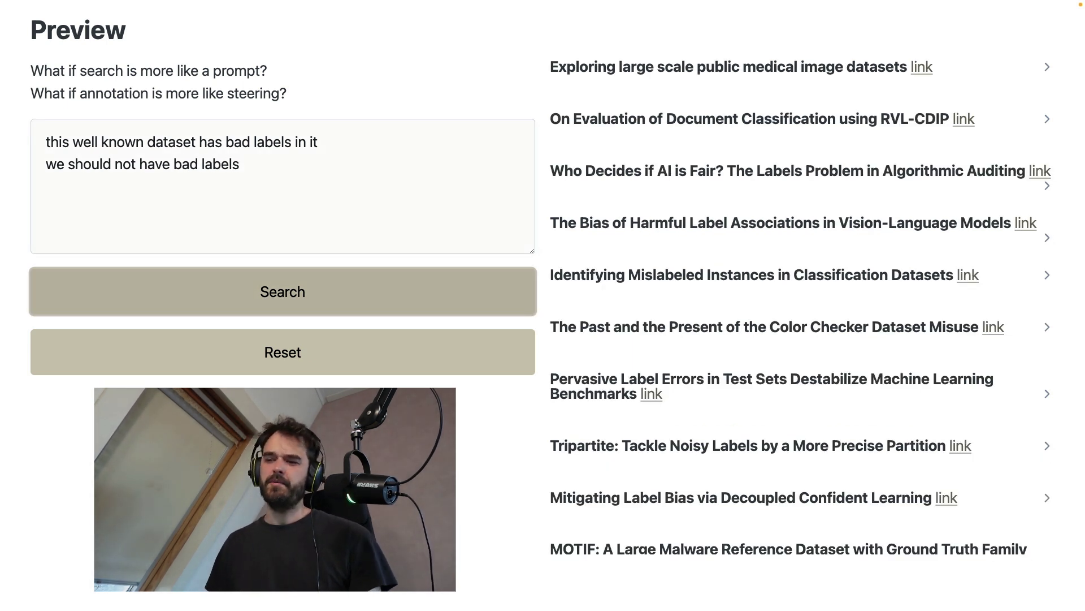
- Add the third line 'data quality is important for downstream tasks' and rerun the search
key(shift+Tab)
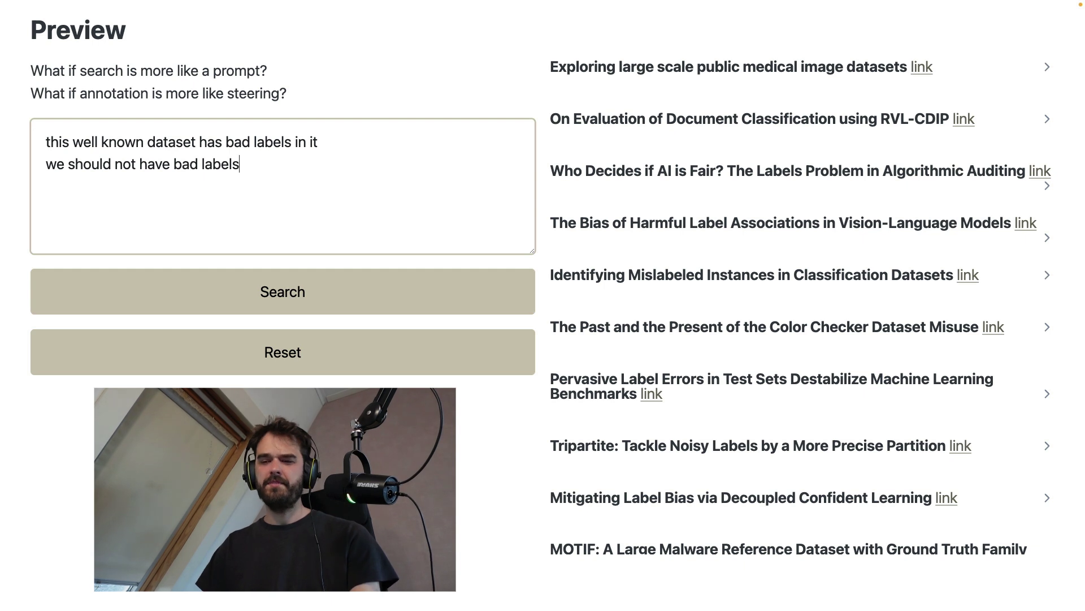
key(Return)
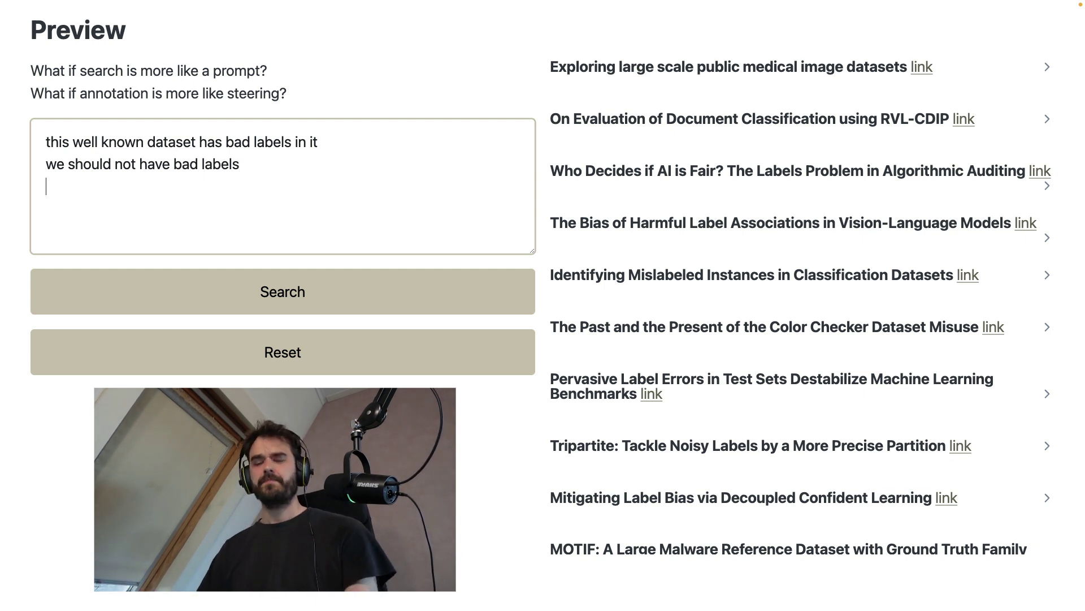
text(data qu)
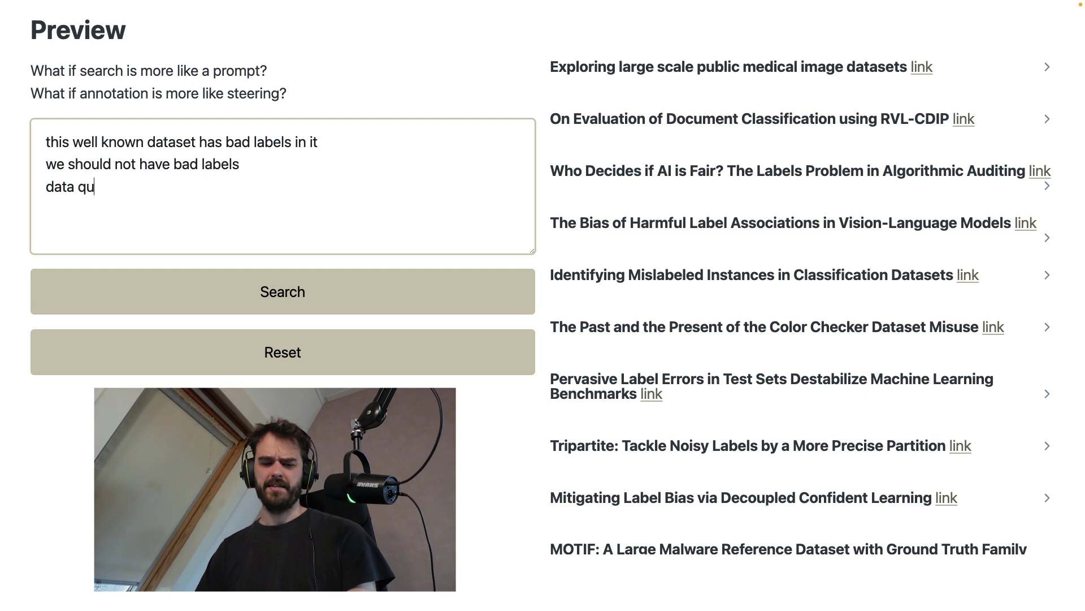
text(ality is important f)
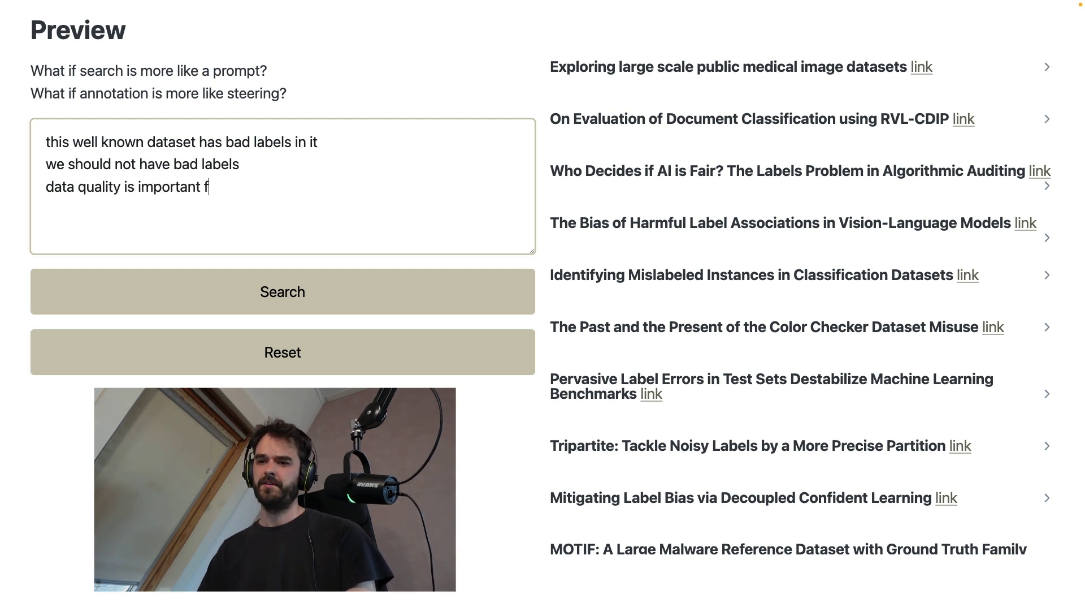
text(or downstream tasks)
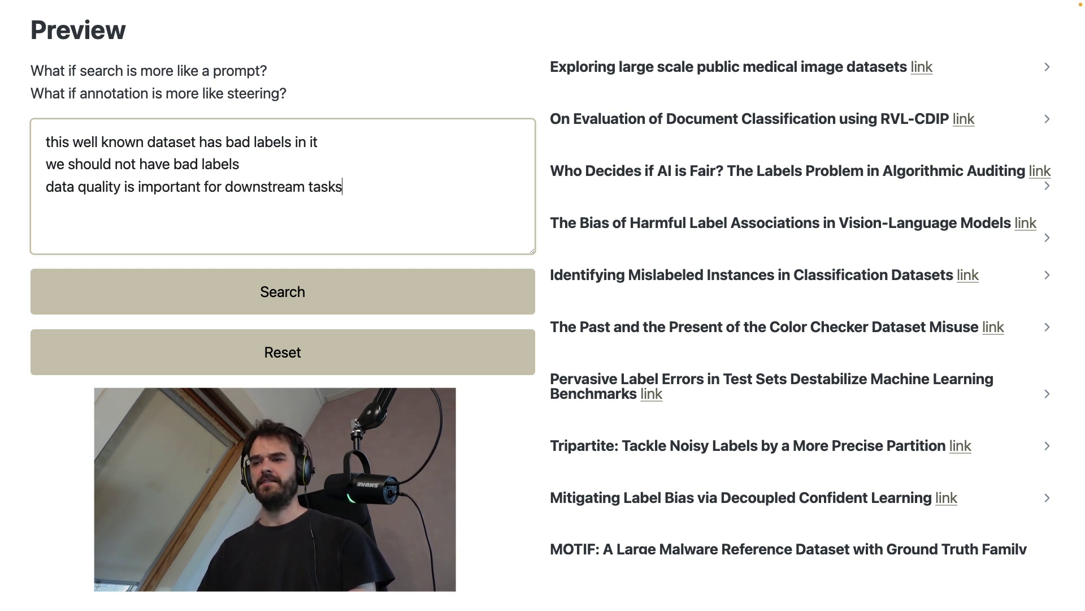
click(436, 300)
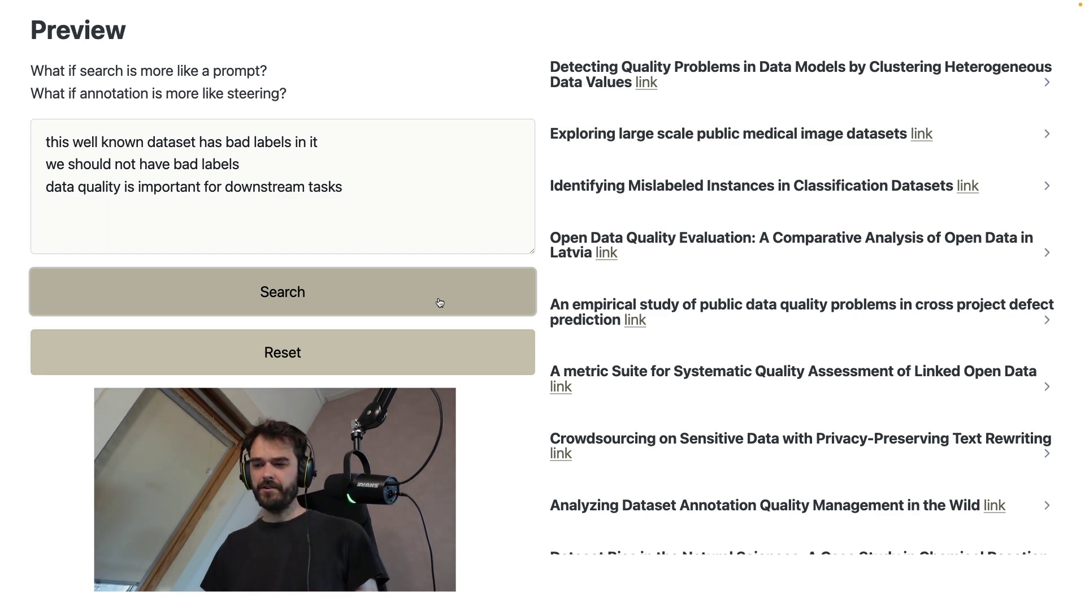
scroll(740, 310, down, 10)
scroll(742, 314, up, 4)
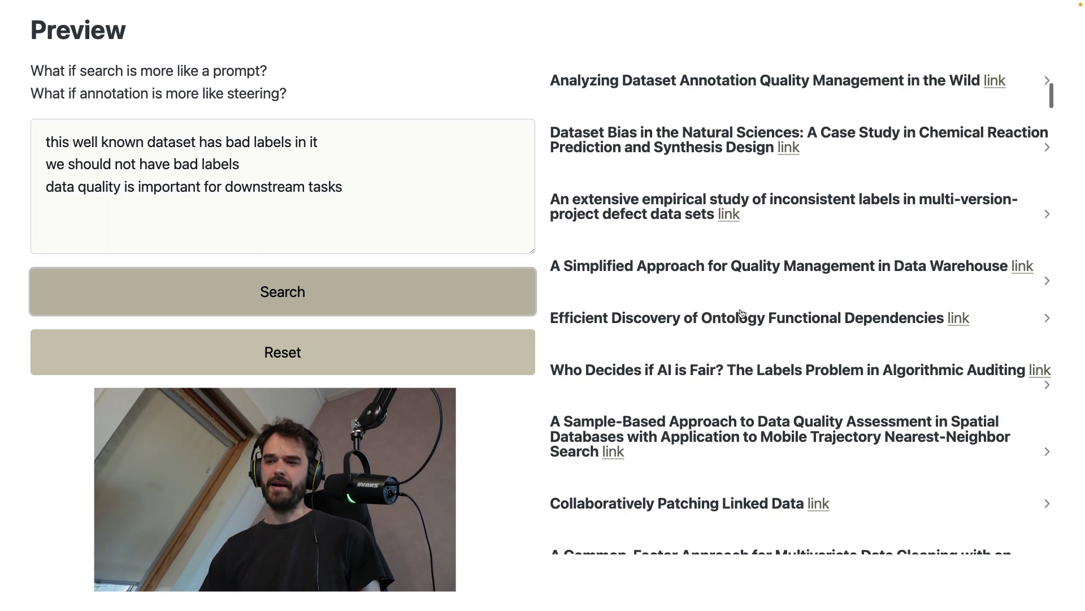
scroll(741, 314, up, 7)
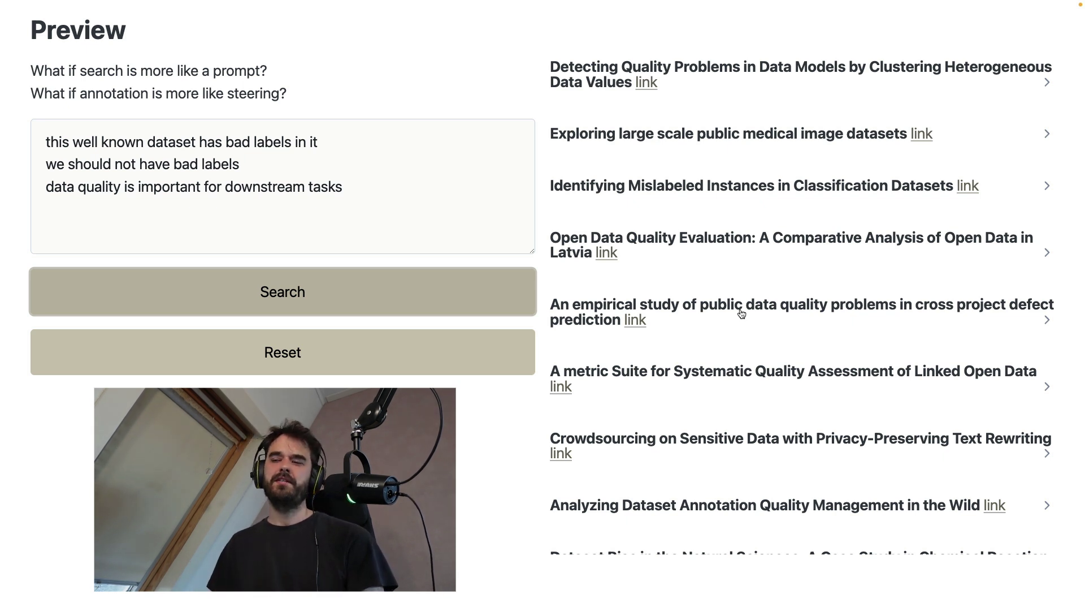
click(429, 117)
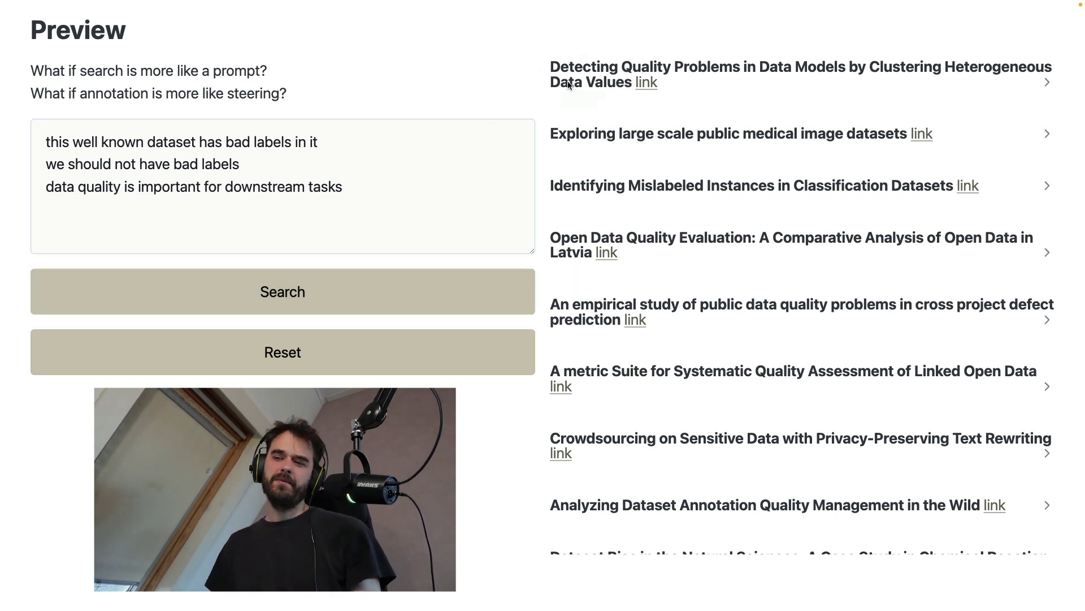
- Draw arrows marking the prompt's first line, the second result and the mislabeled-instances result
mouse_move(415, 74)
mouse_down()
mouse_move(371, 163)
mouse_move(371, 153)
mouse_up()
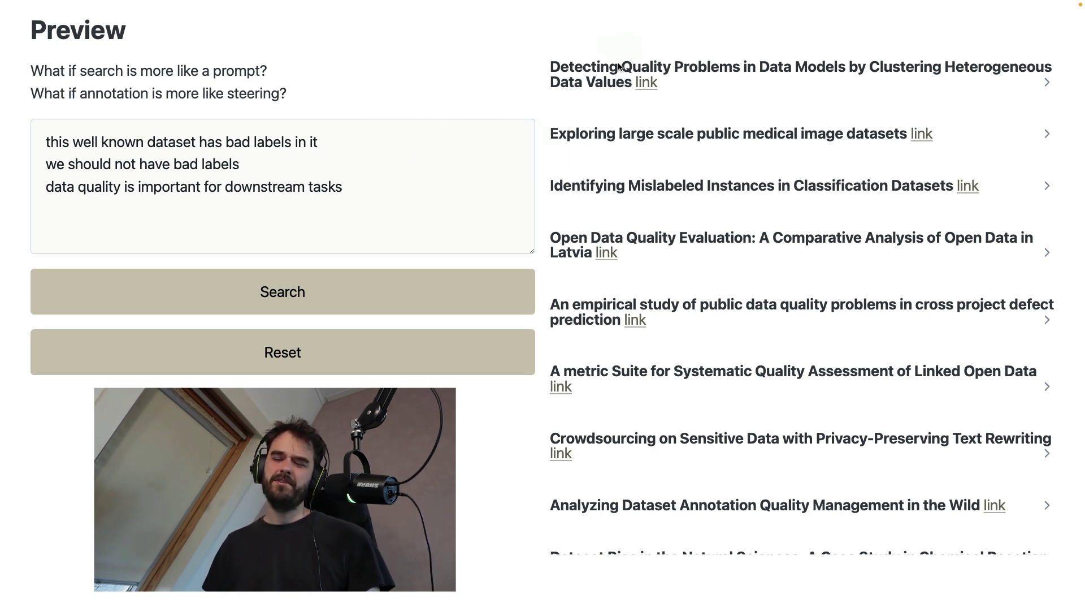
mouse_move(519, 18)
mouse_down()
mouse_move(560, 58)
mouse_move(551, 117)
mouse_up()
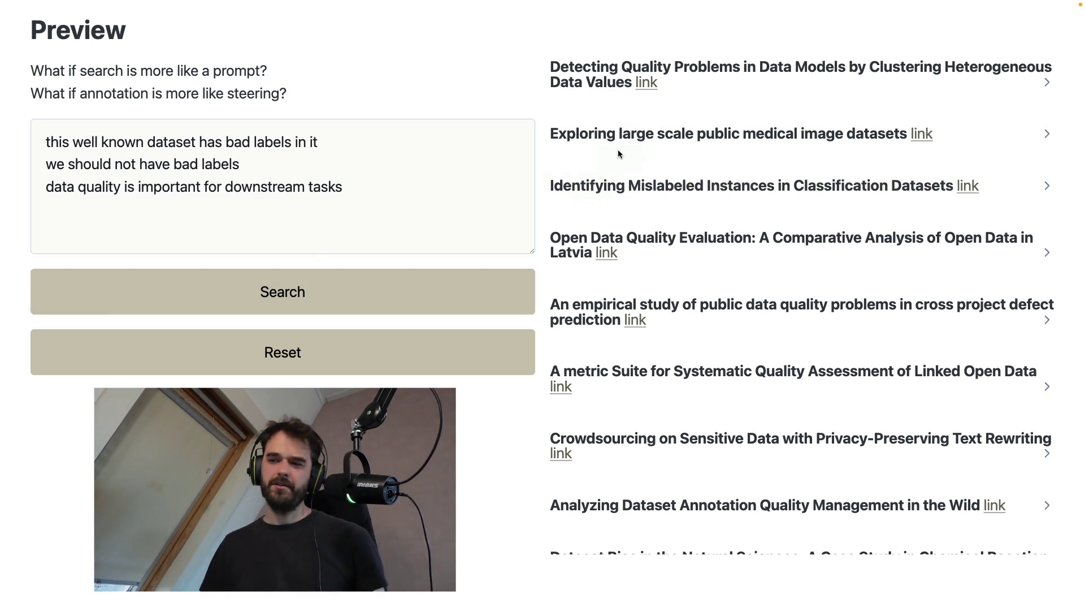
mouse_move(548, 158)
mouse_down()
mouse_move(555, 212)
mouse_move(831, 233)
mouse_move(987, 220)
mouse_move(989, 198)
mouse_move(963, 158)
mouse_move(757, 151)
mouse_move(533, 169)
mouse_up()
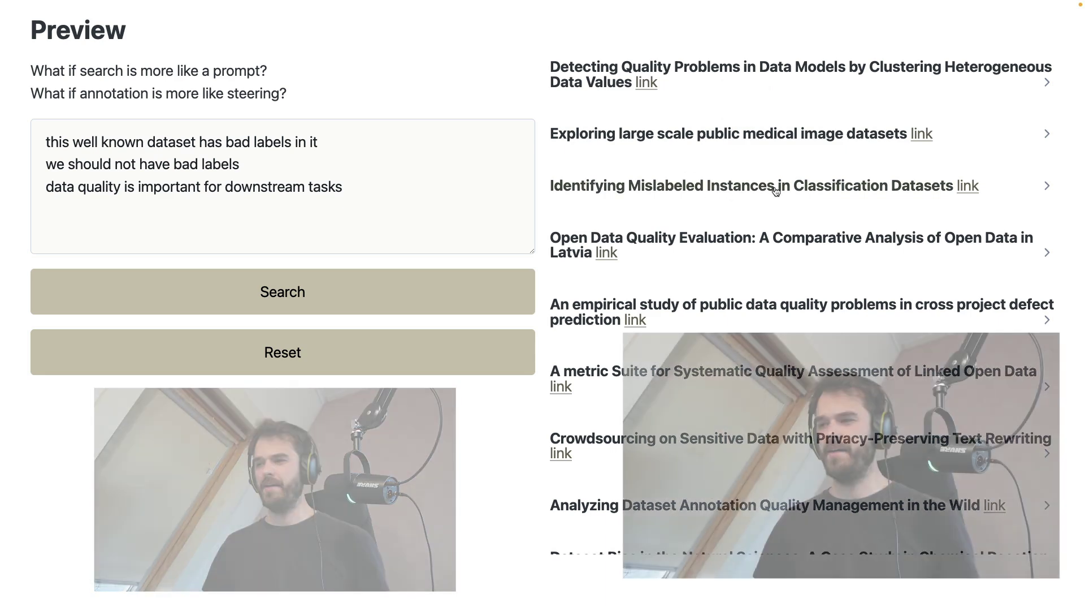
- Mark the Identifying Mislabeled Instances paper as a positive match
click(784, 190)
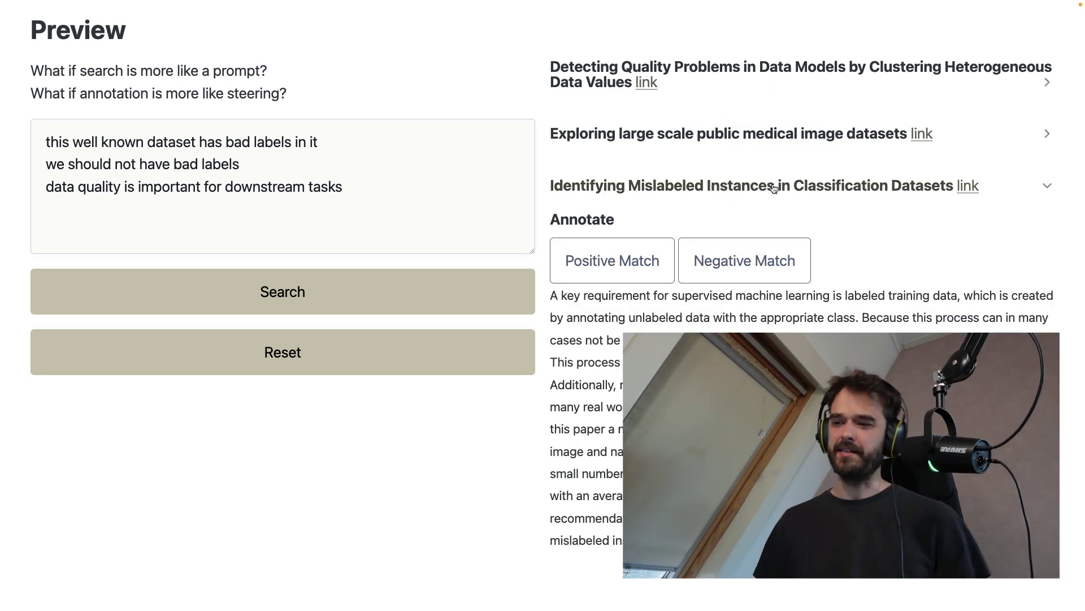
click(610, 260)
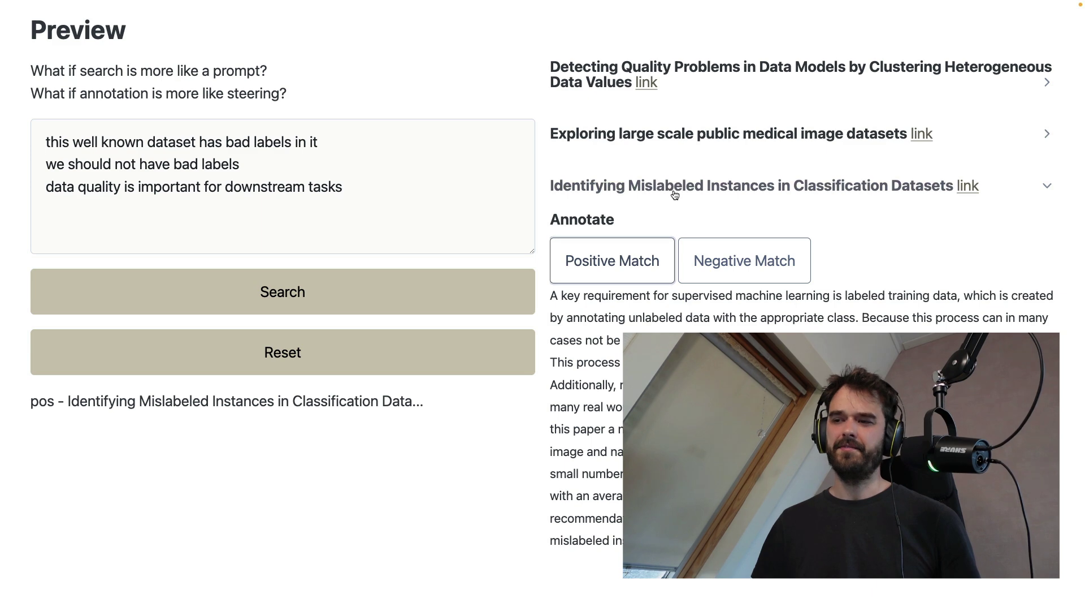
click(701, 192)
- Mark Datasheets for Datasets and the PCA-based utility measure paper as negative matches
scroll(707, 170, down, 10)
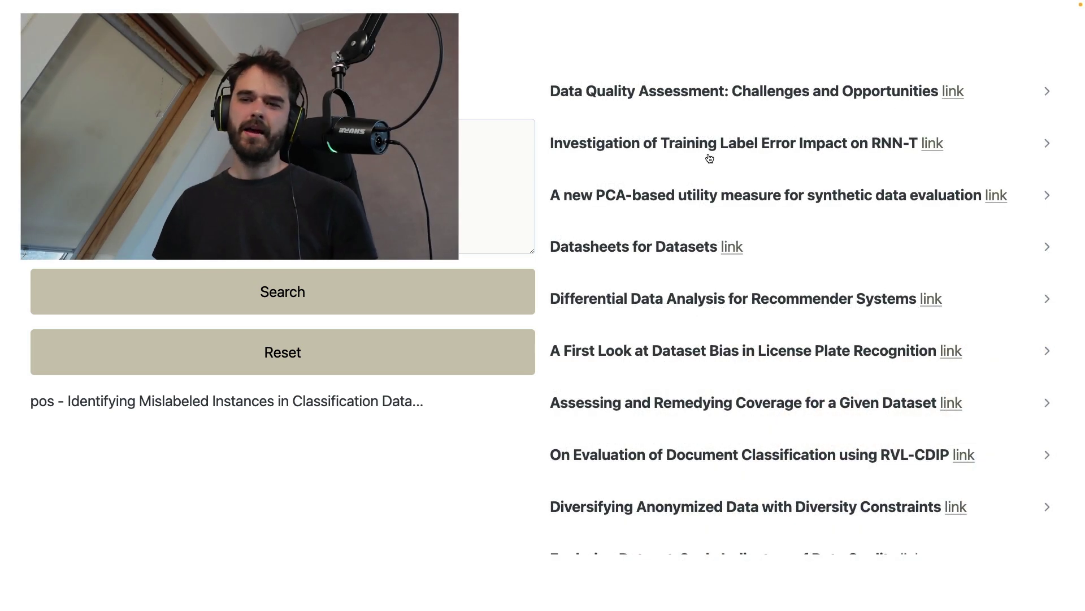
click(632, 248)
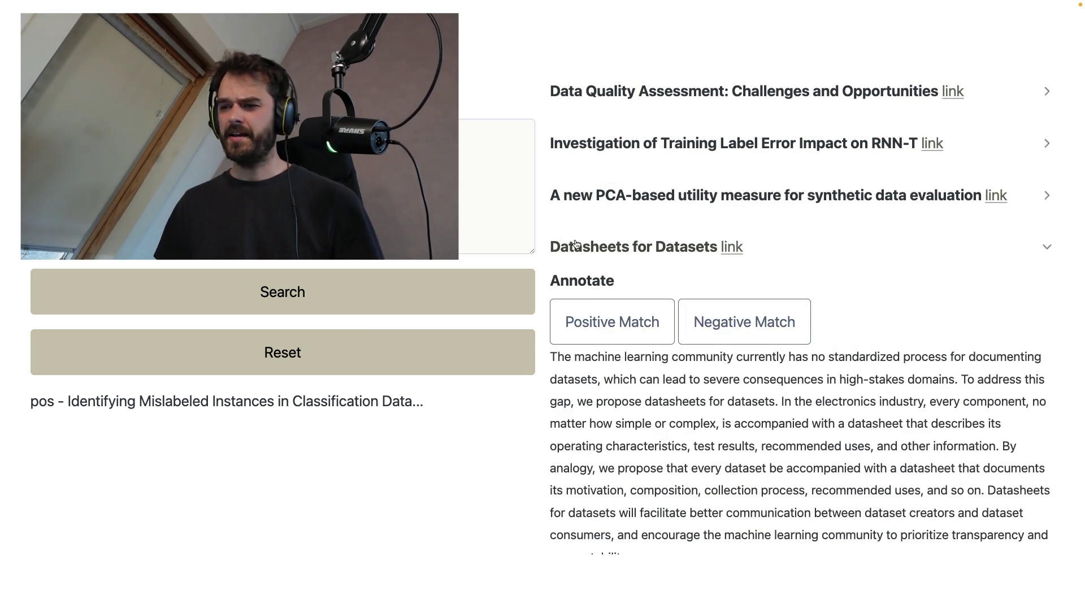
scroll(657, 249, down, 2)
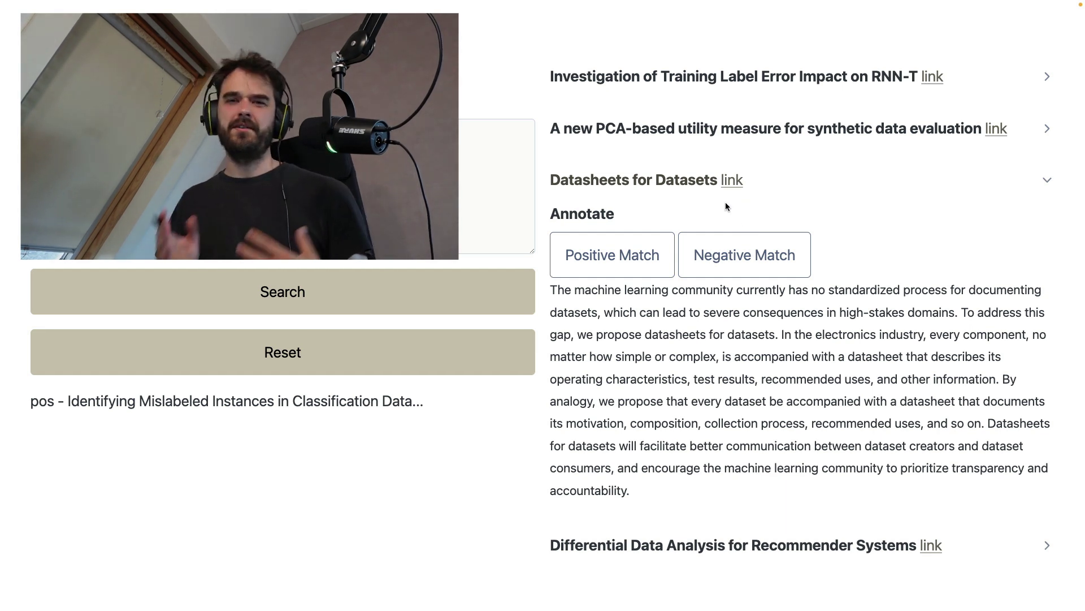
click(722, 257)
click(657, 187)
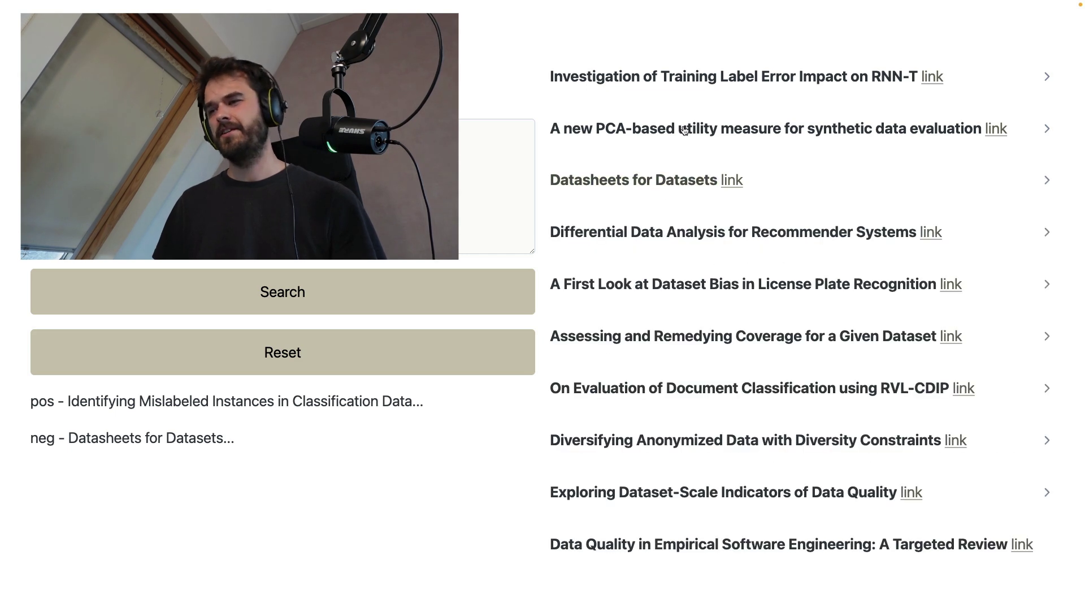
click(706, 130)
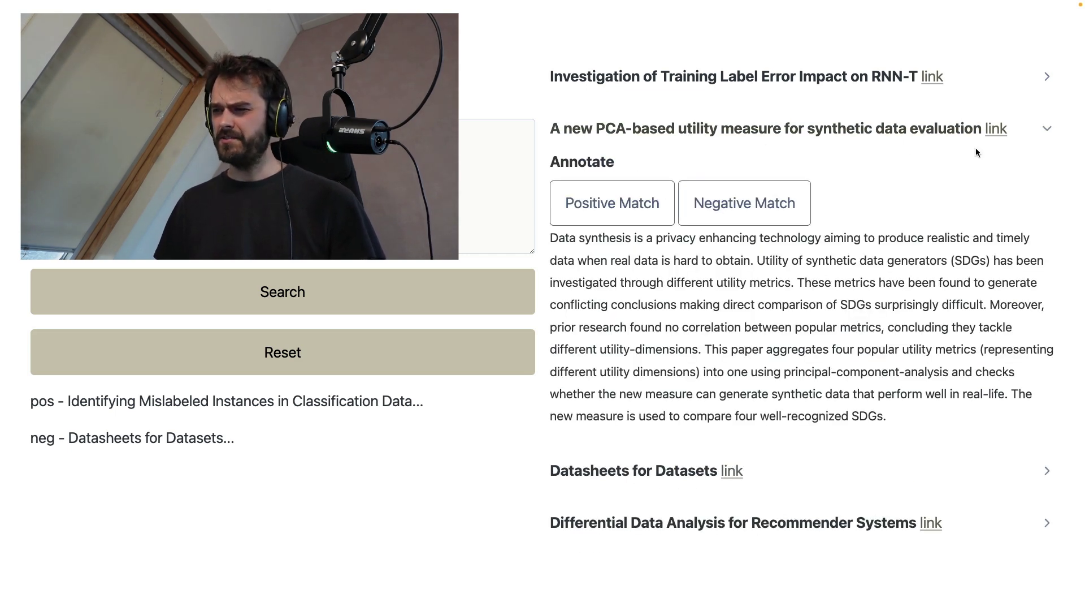
click(736, 207)
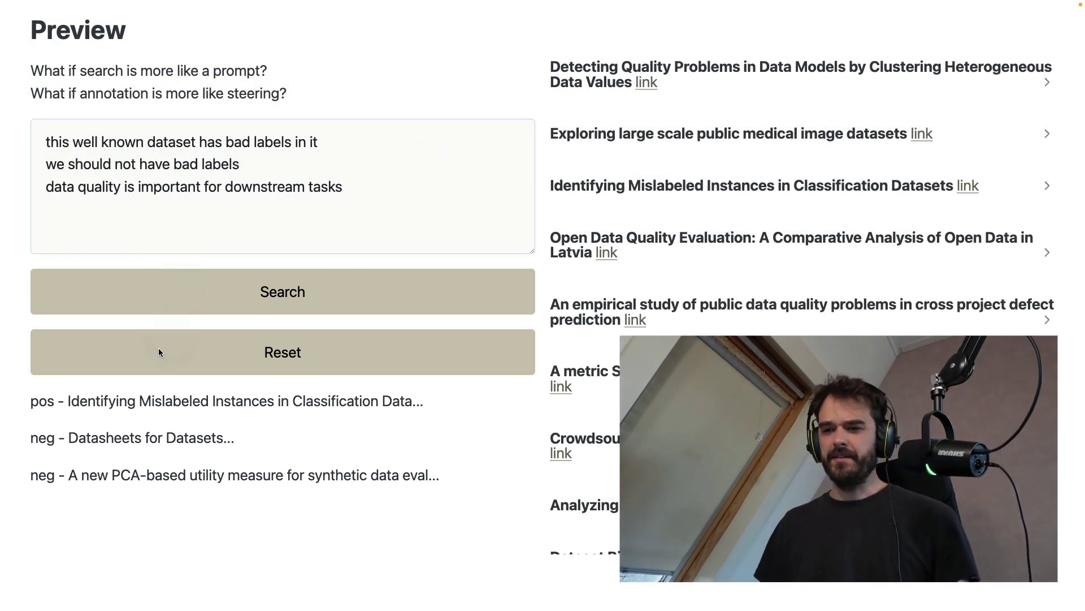
- Draw annotation marks on the re-ranked results led by Automated Detection of Label Errors
mouse_move(16, 378)
mouse_down()
mouse_move(22, 505)
mouse_move(486, 529)
mouse_move(481, 390)
mouse_move(1, 383)
mouse_up()
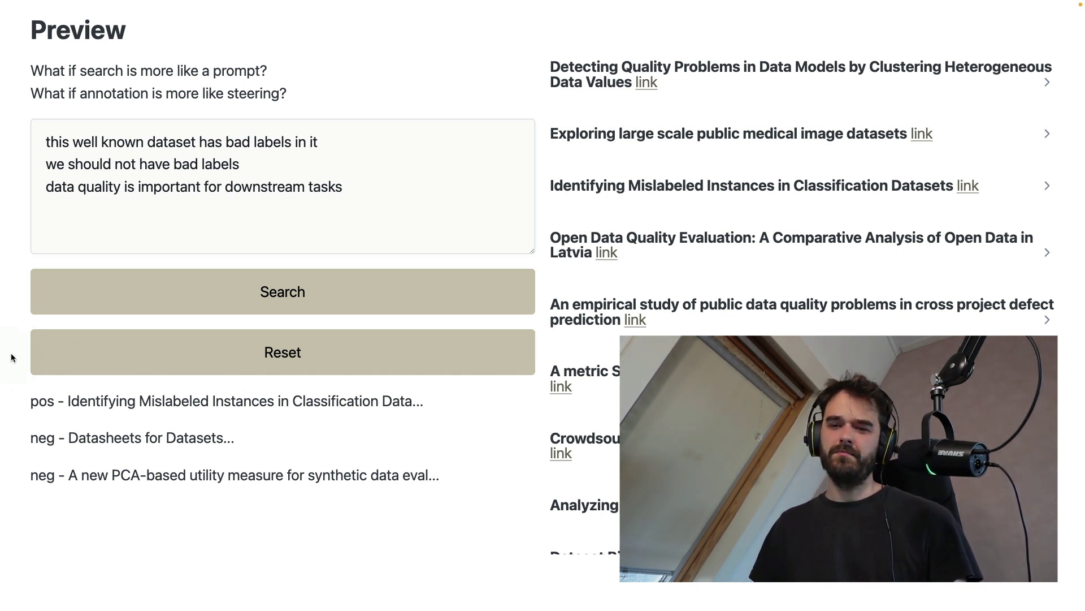
drag(6, 355, 29, 389)
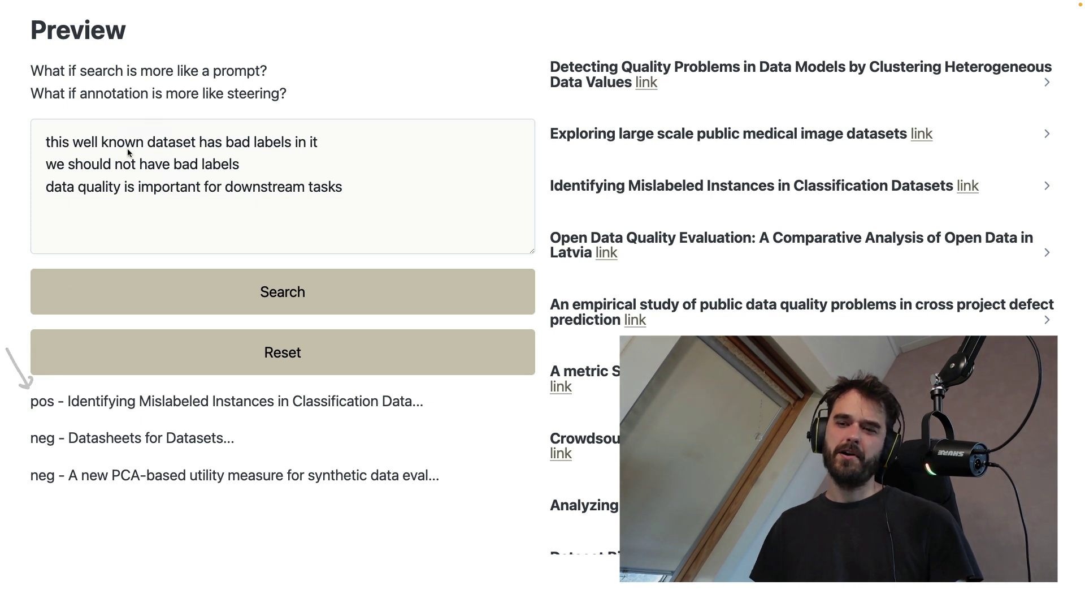
drag(29, 253, 66, 204)
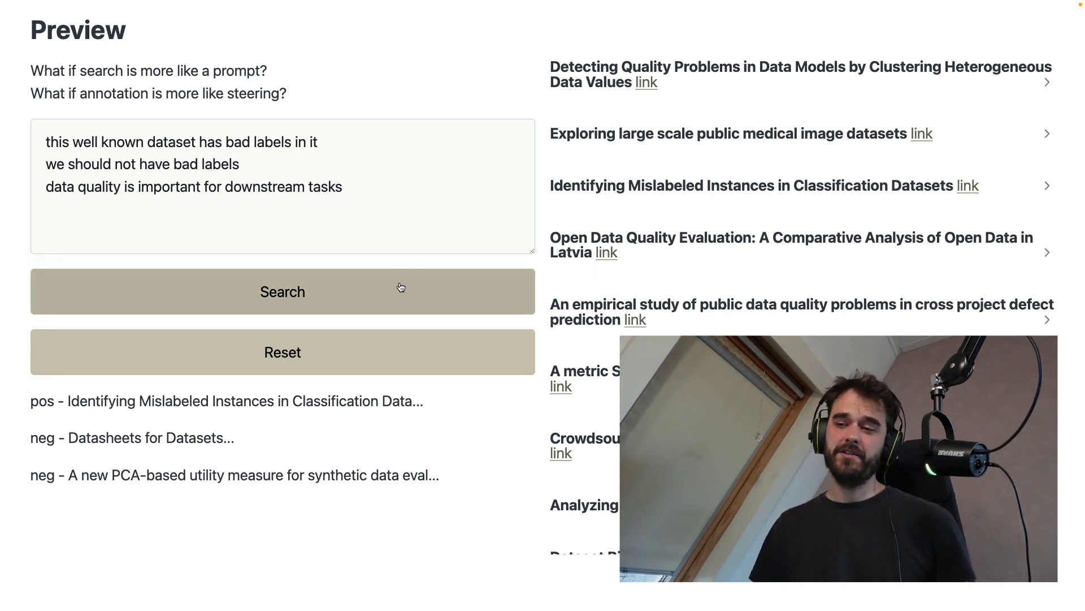
drag(522, 21, 539, 55)
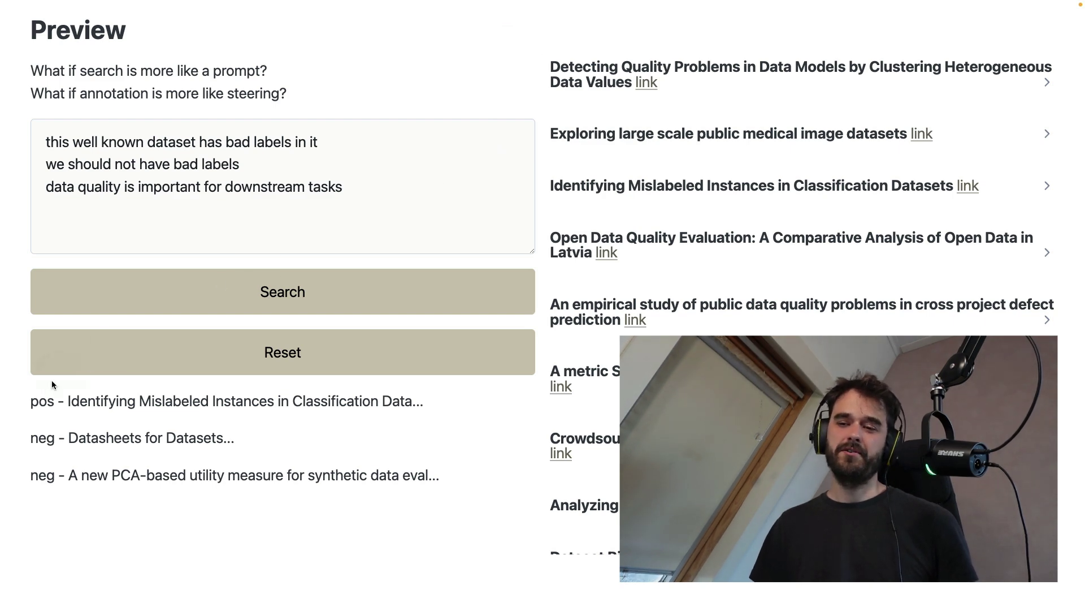
mouse_move(20, 373)
mouse_down()
mouse_move(36, 512)
mouse_move(435, 528)
mouse_move(459, 374)
mouse_move(41, 384)
mouse_up()
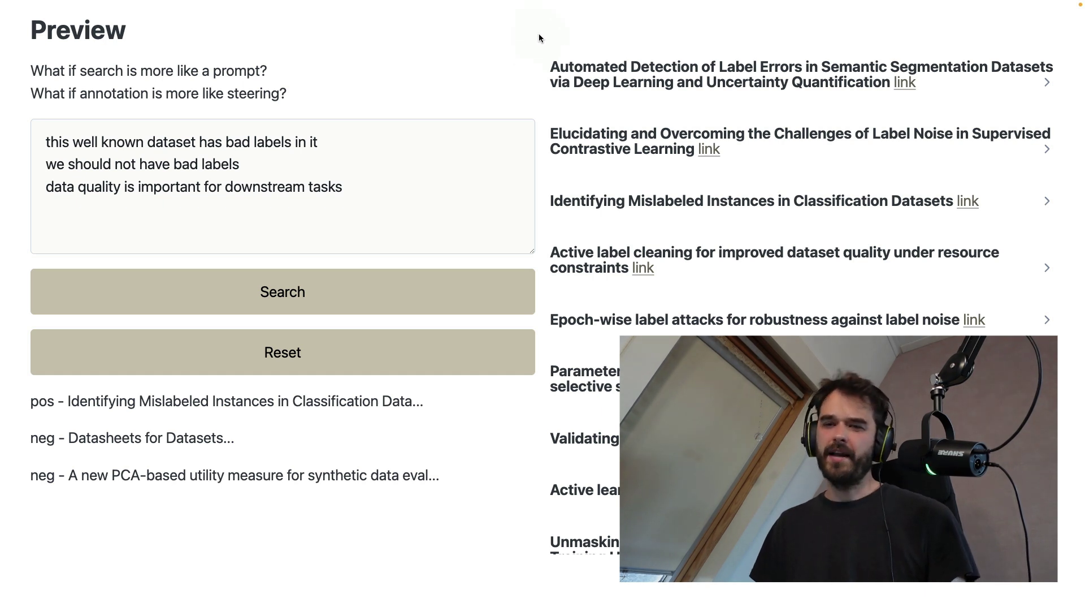
- Sketch annotation strokes over the prompt and the label-error results
mouse_move(543, 39)
mouse_down()
mouse_move(560, 54)
mouse_move(548, 113)
mouse_up()
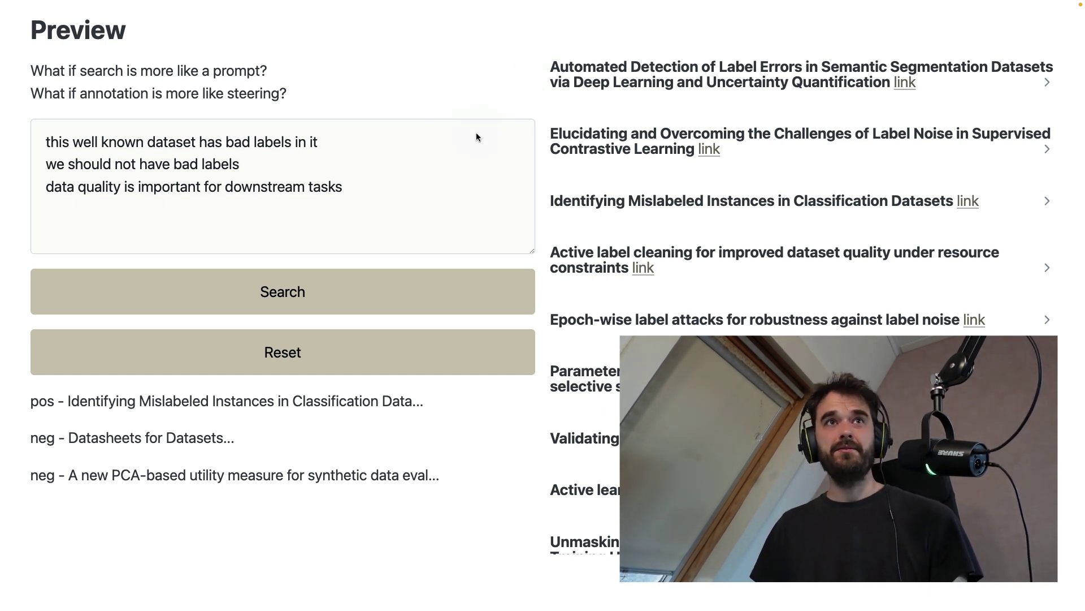
drag(30, 116, 34, 223)
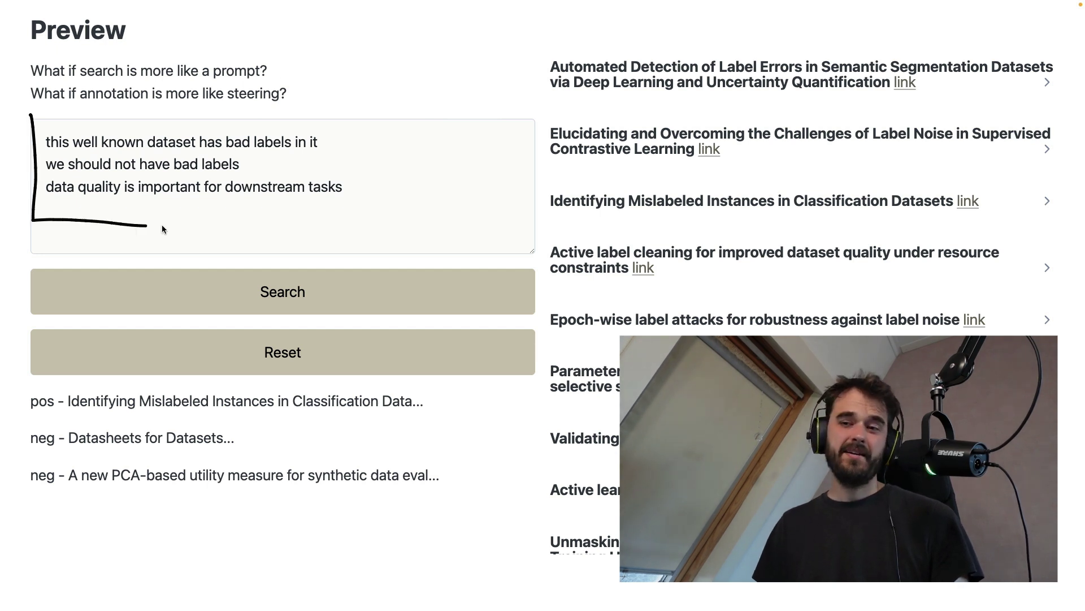
mouse_move(162, 228)
mouse_down()
mouse_move(362, 228)
mouse_move(382, 119)
mouse_up()
mouse_move(284, 113)
mouse_down()
mouse_move(130, 108)
mouse_move(31, 120)
mouse_up()
mouse_move(14, 356)
mouse_down()
mouse_move(31, 396)
mouse_move(29, 467)
mouse_up()
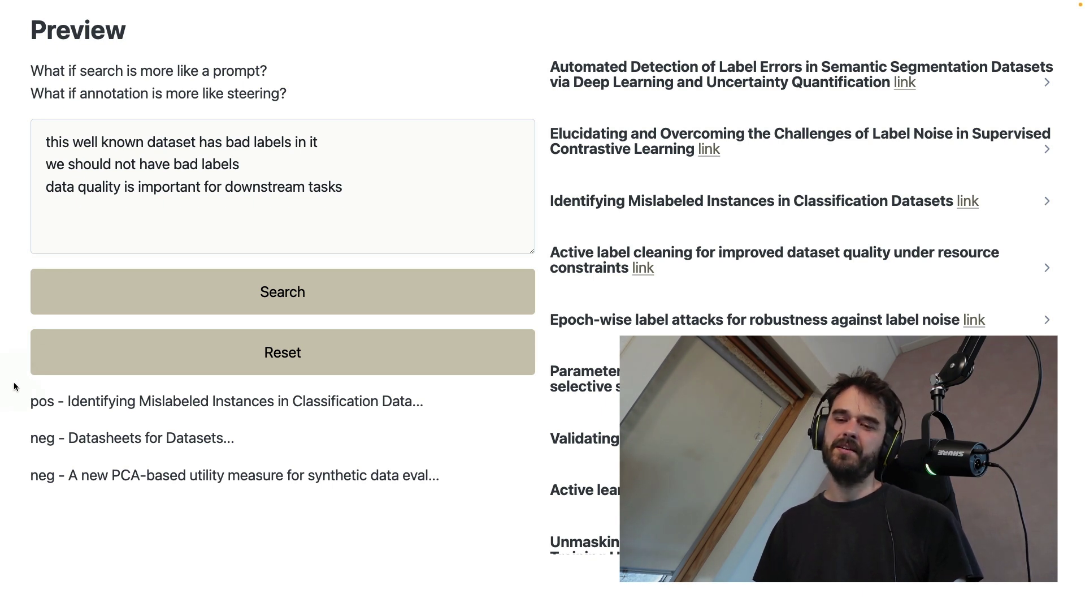
- Draw more marks, then place the cursor after 'tasks' at the end of the prompt
mouse_move(15, 386)
mouse_down()
mouse_move(6, 505)
mouse_move(121, 519)
mouse_move(360, 519)
mouse_up()
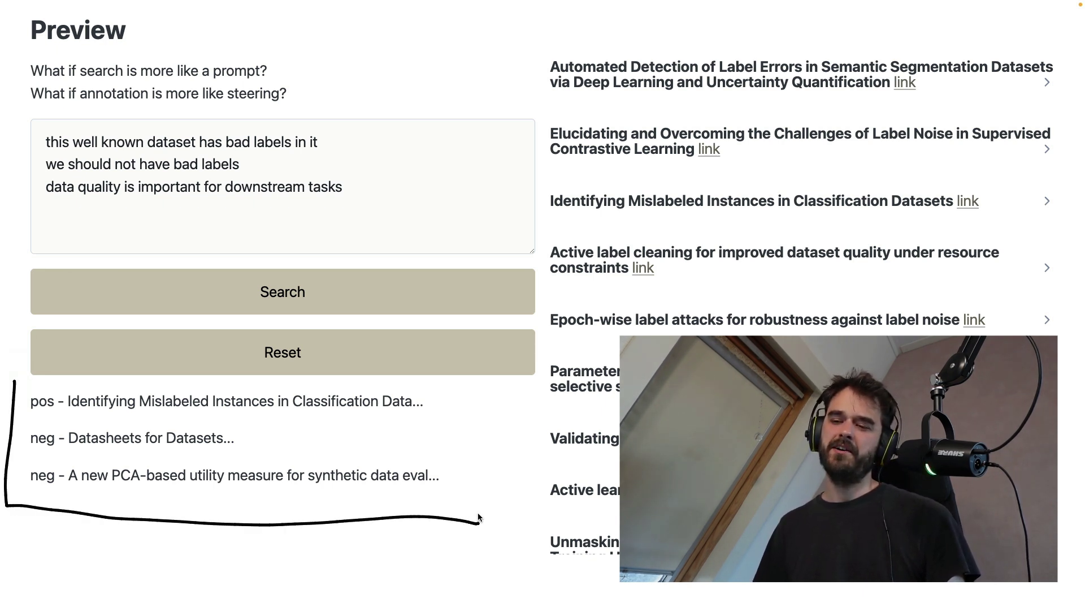
mouse_move(479, 517)
mouse_down()
mouse_move(478, 374)
mouse_move(166, 384)
mouse_up()
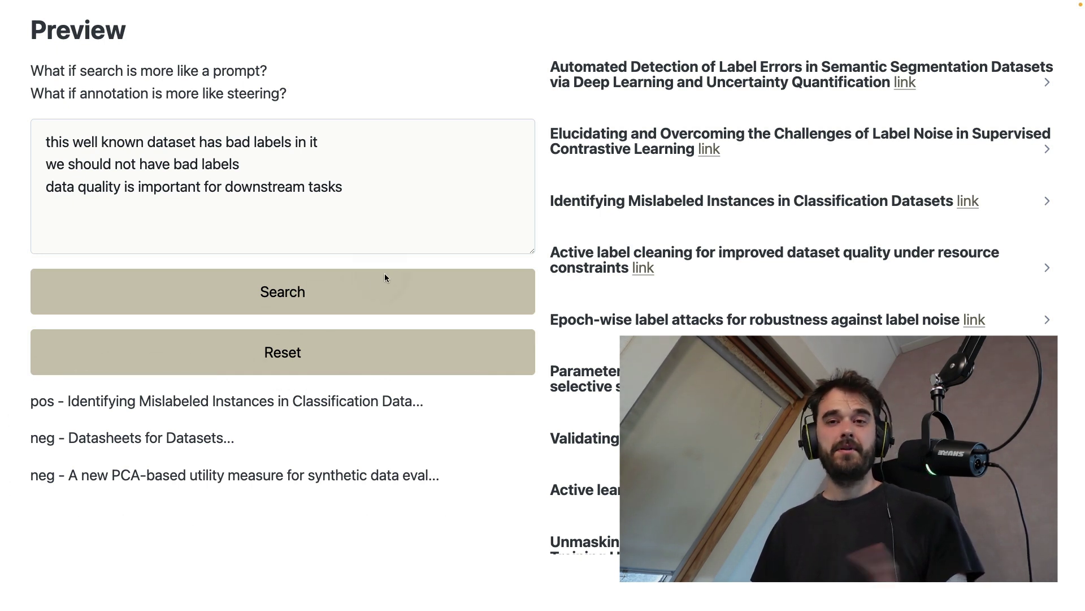
mouse_move(27, 120)
mouse_down()
mouse_move(34, 216)
mouse_move(402, 240)
mouse_up()
drag(367, 121, 39, 131)
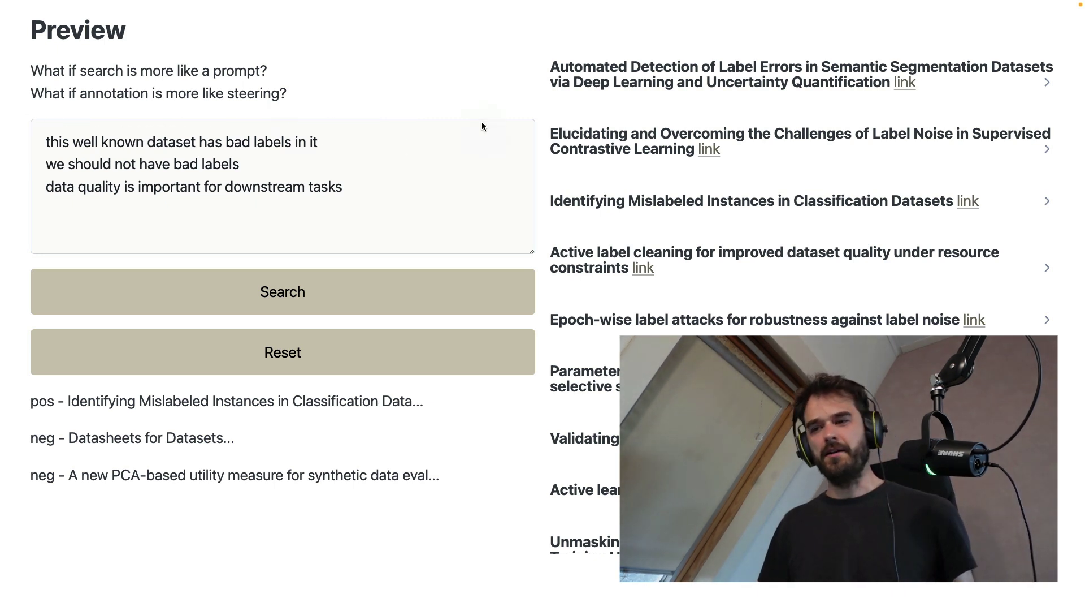
key(Tab)
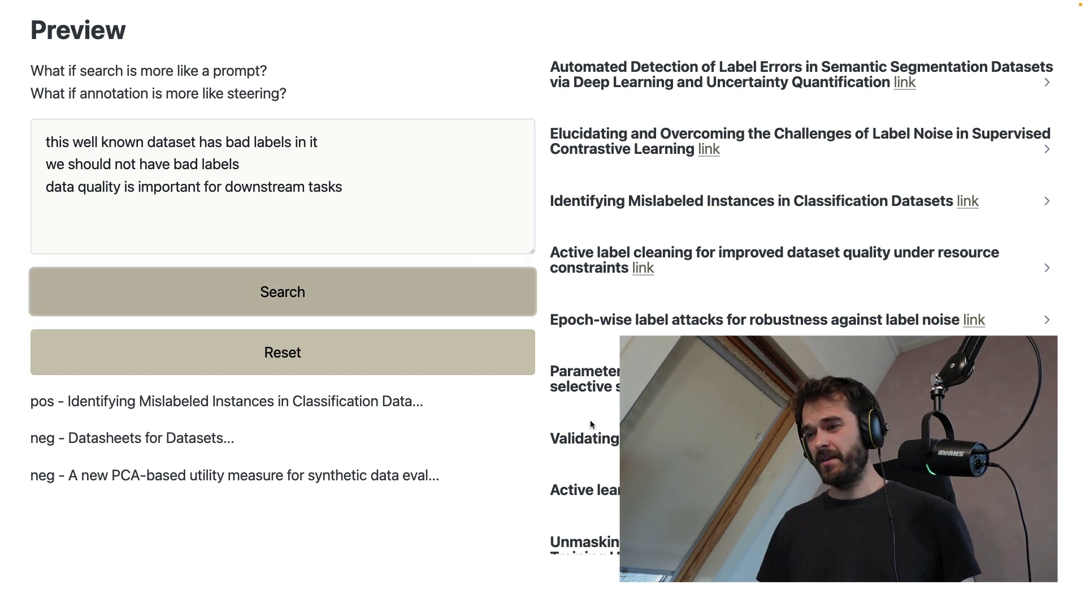
click(395, 212)
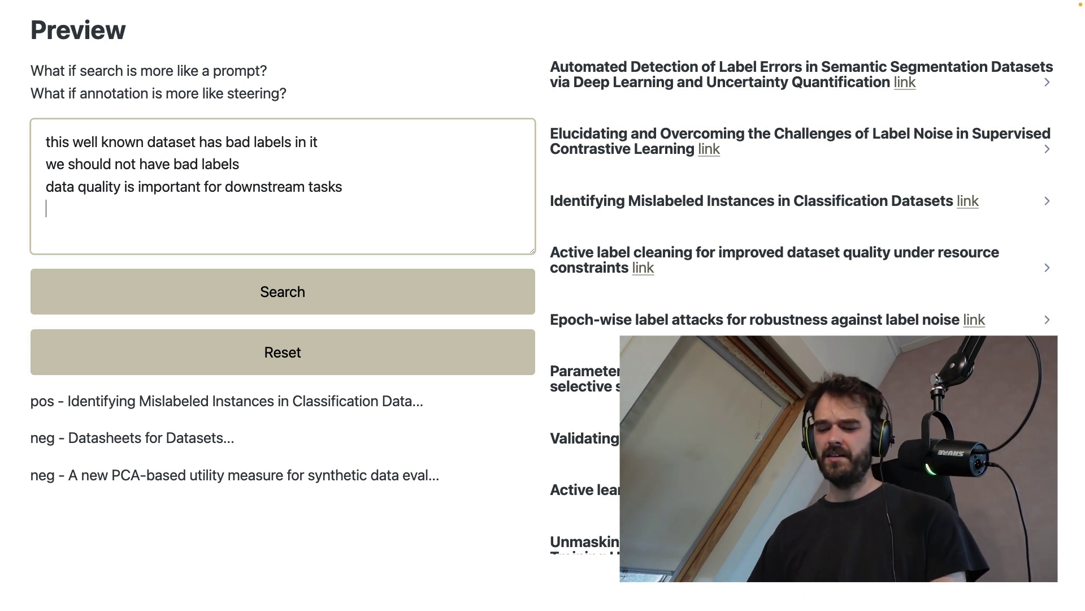
- Type 'medical computer vision' as the prompt's fourth line
text(medi)
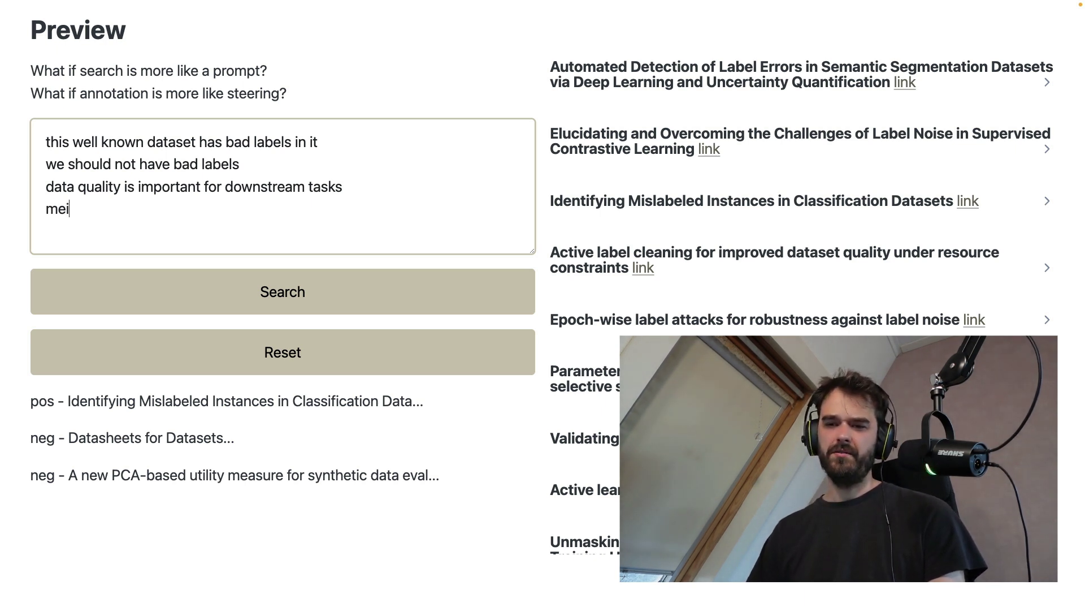
text(cal computer )
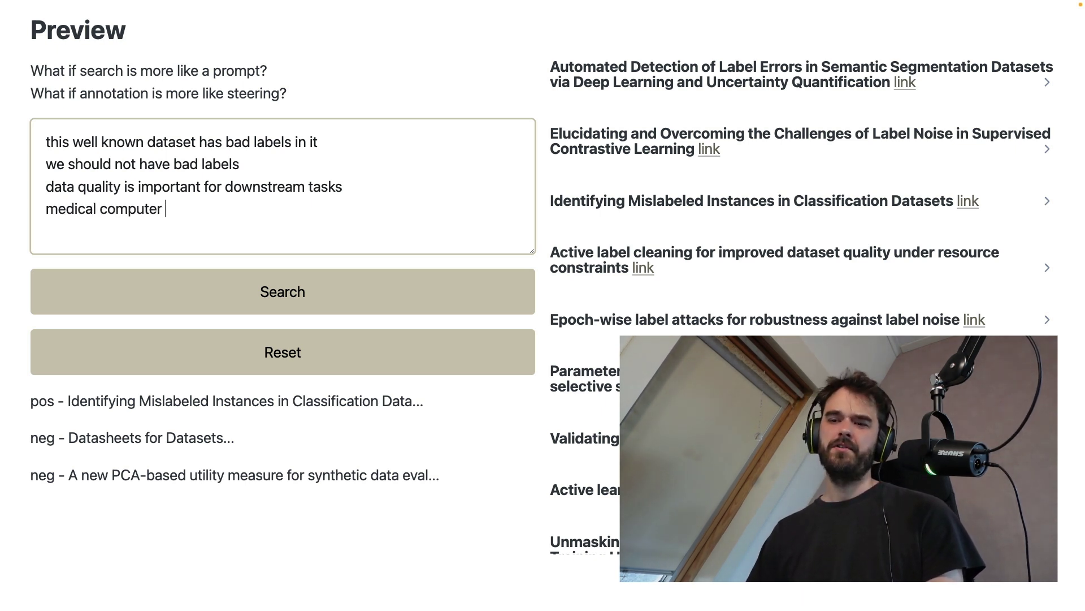
text(ssion)
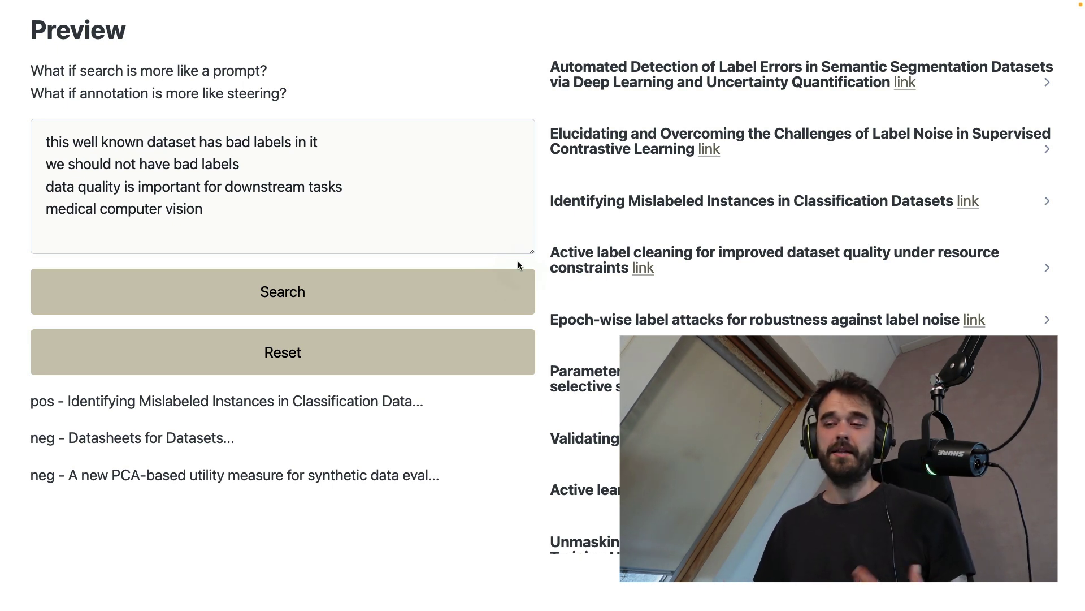
drag(482, 113, 472, 196)
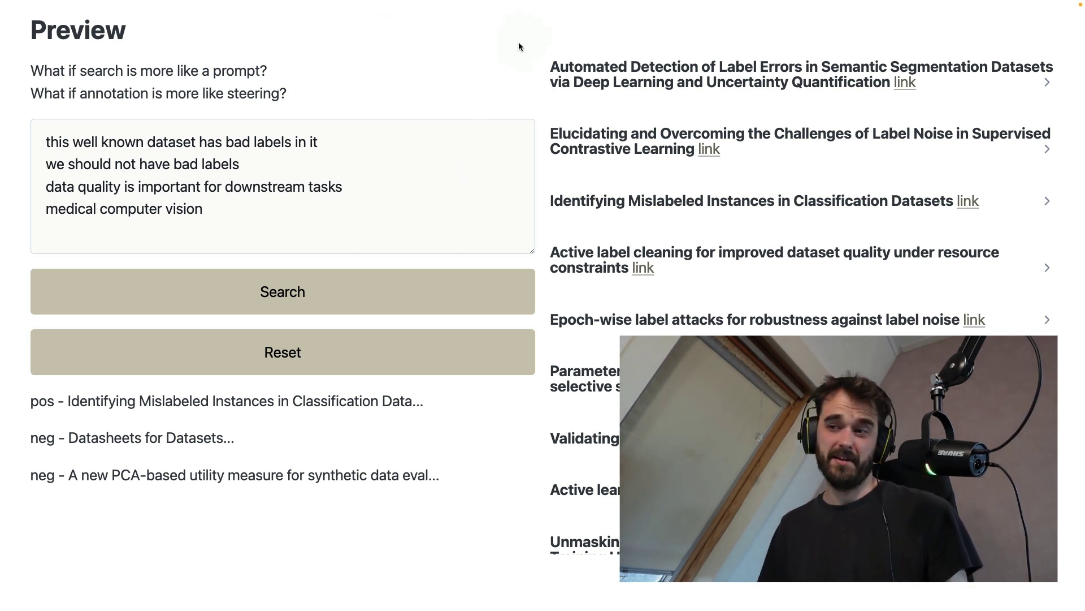
mouse_move(511, 89)
mouse_down()
mouse_move(540, 144)
mouse_move(549, 208)
mouse_up()
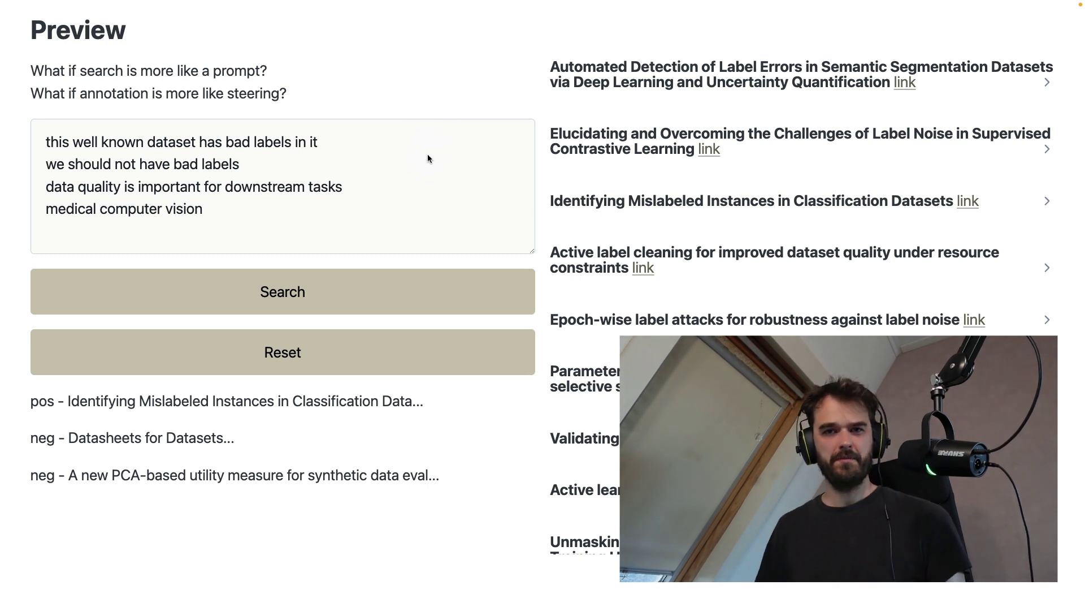
drag(486, 41, 470, 170)
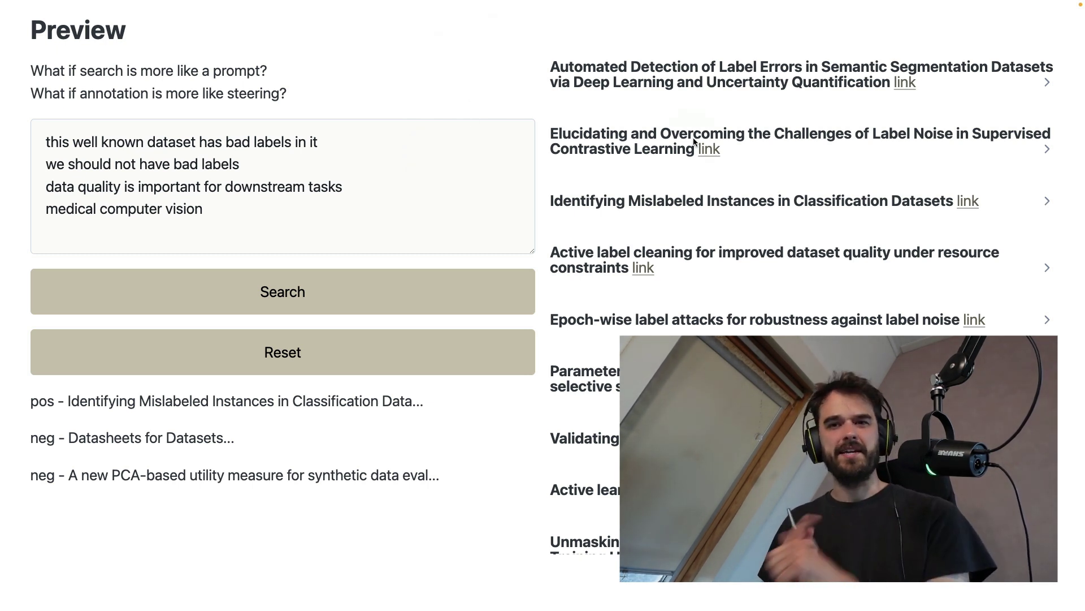
drag(465, 58, 450, 162)
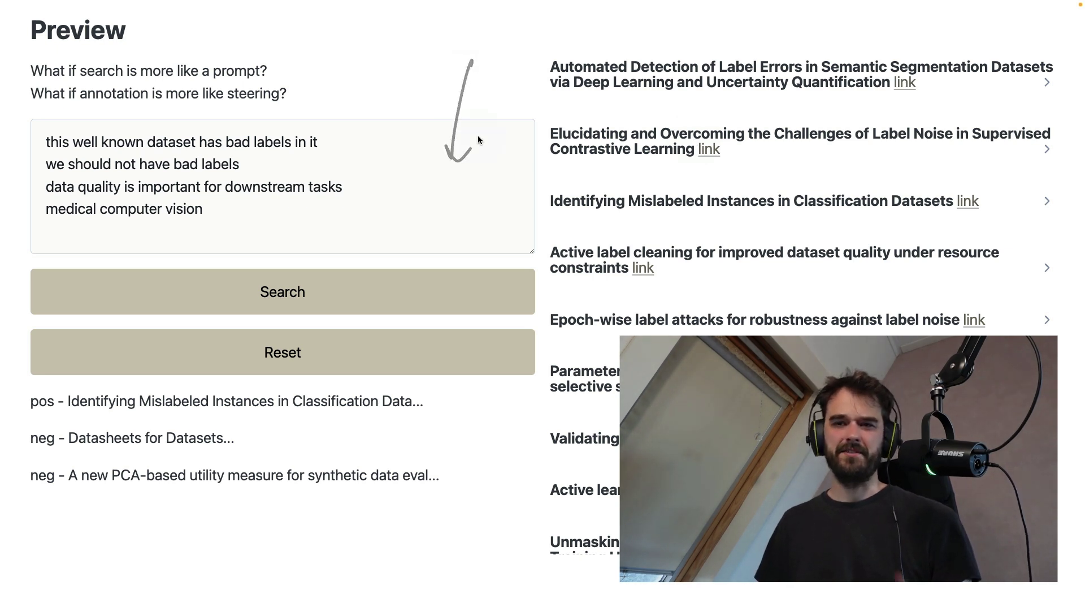